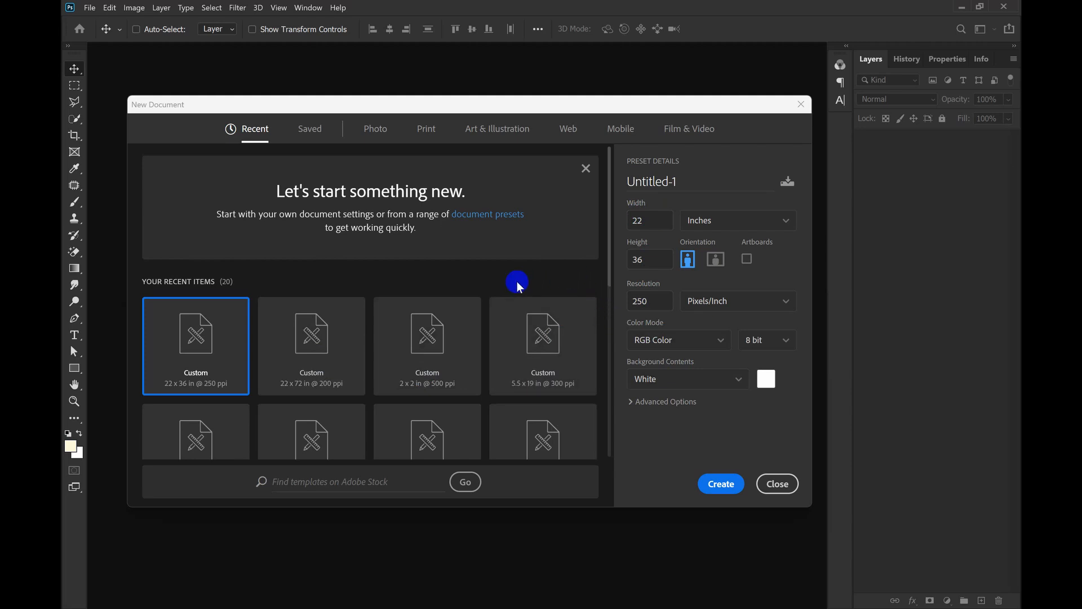
- Create a new document 22 x 36 inches at 250 pixels/inch, in 8-bit RGB Color with a white background
double_click(643, 220)
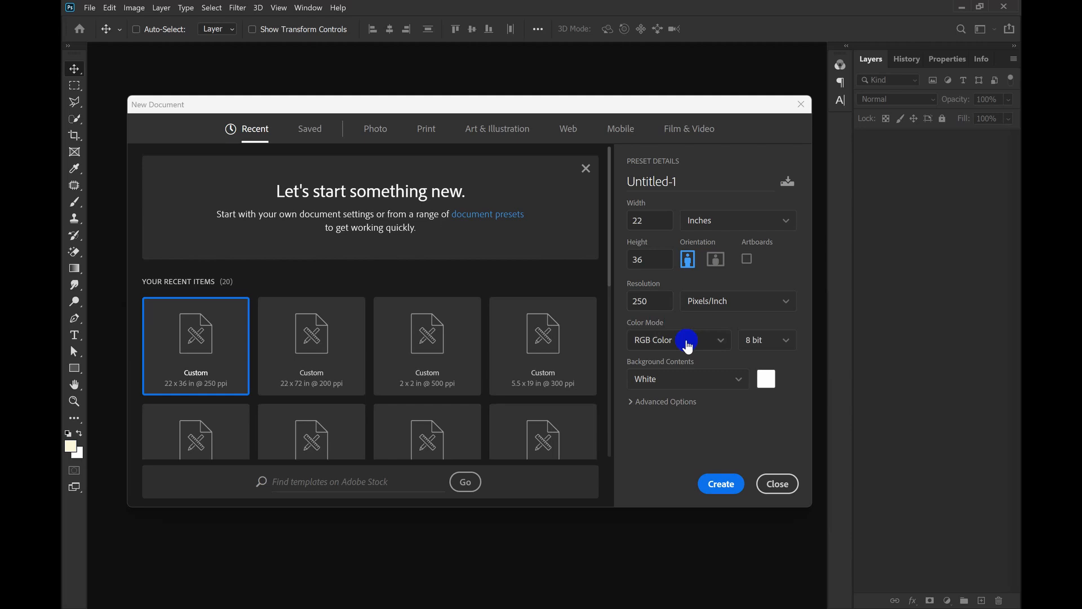
left_click(738, 382)
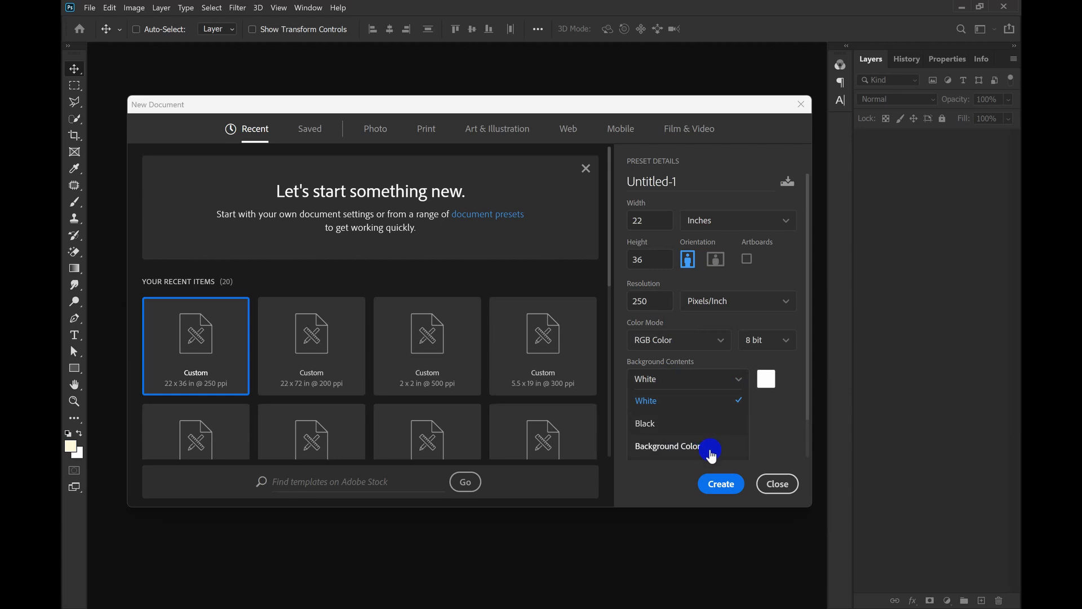
left_click(766, 415)
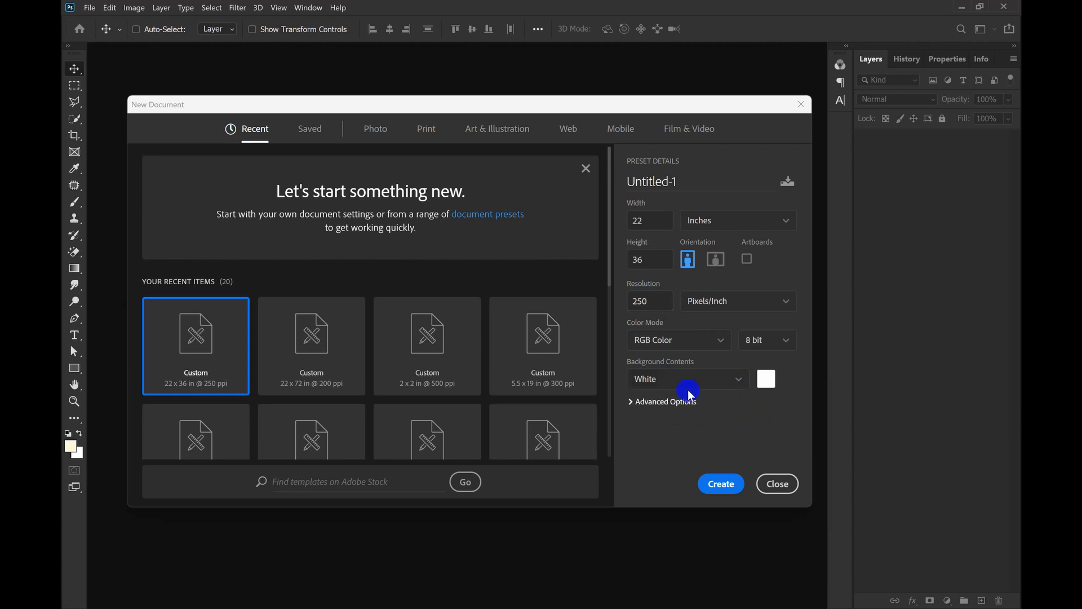
left_click(724, 484)
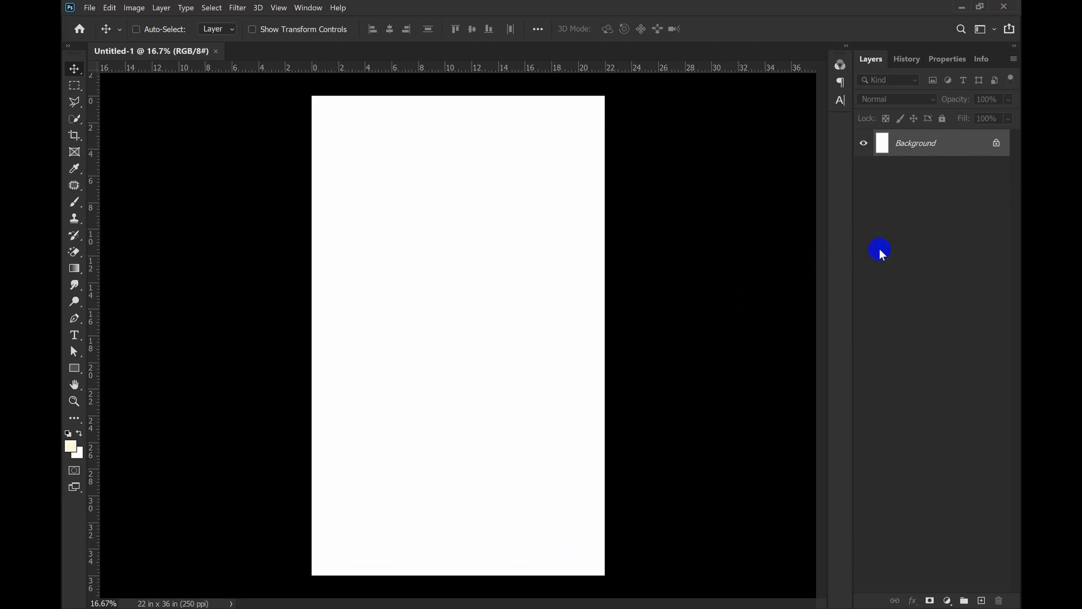
- Unlock the Background layer and hide it so the canvas is transparent
left_click(997, 146)
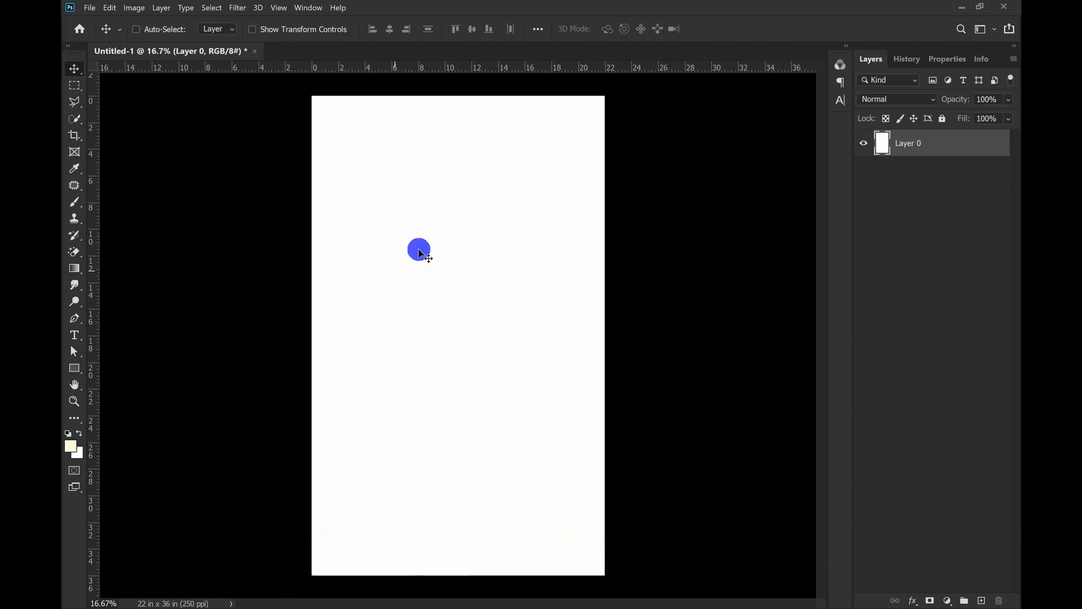
left_click(863, 145)
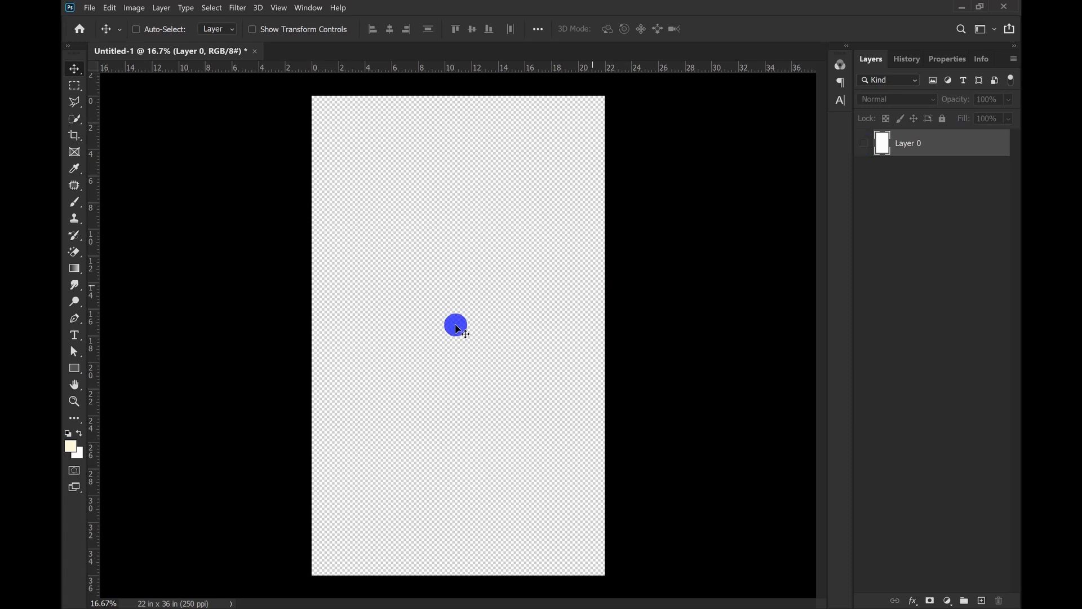
left_click(862, 146)
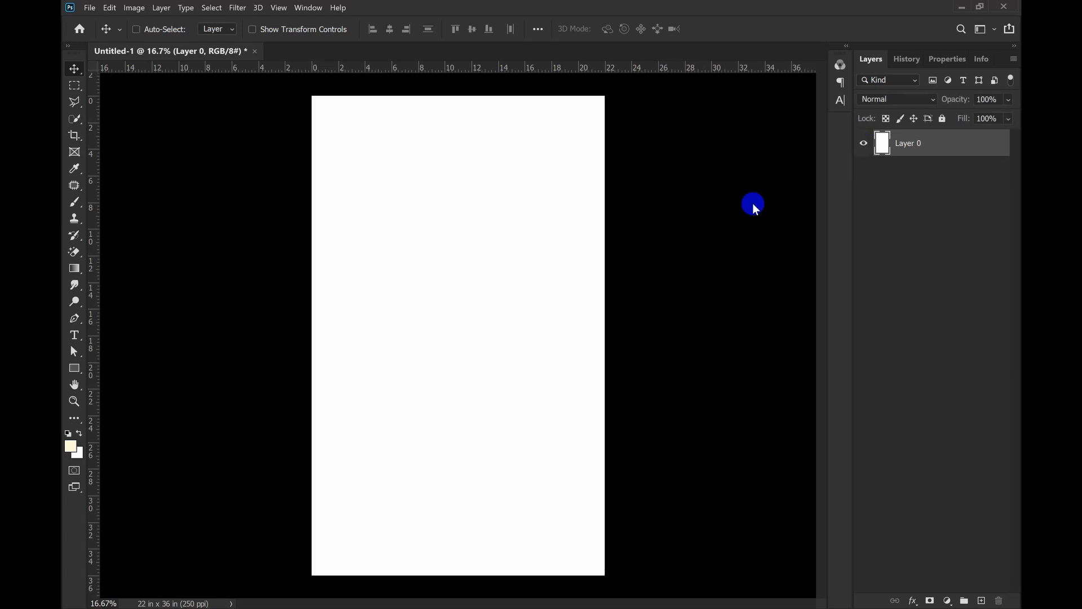
left_click(864, 145)
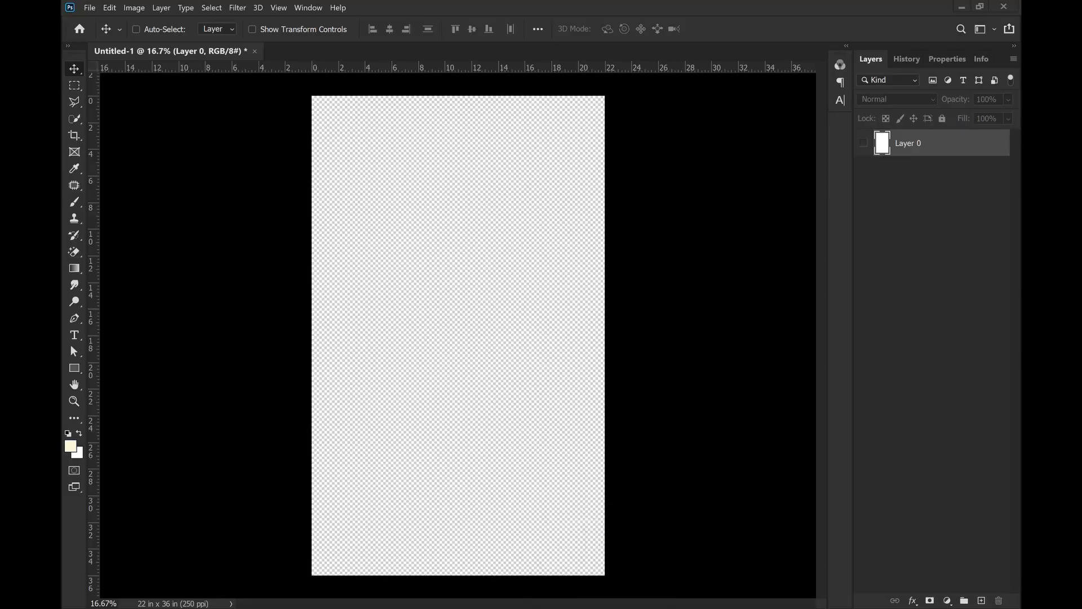
- Switch to File Explorer and place the 12x12 image from the DONE folder in Downloads into the Photoshop document
left_click(449, 608)
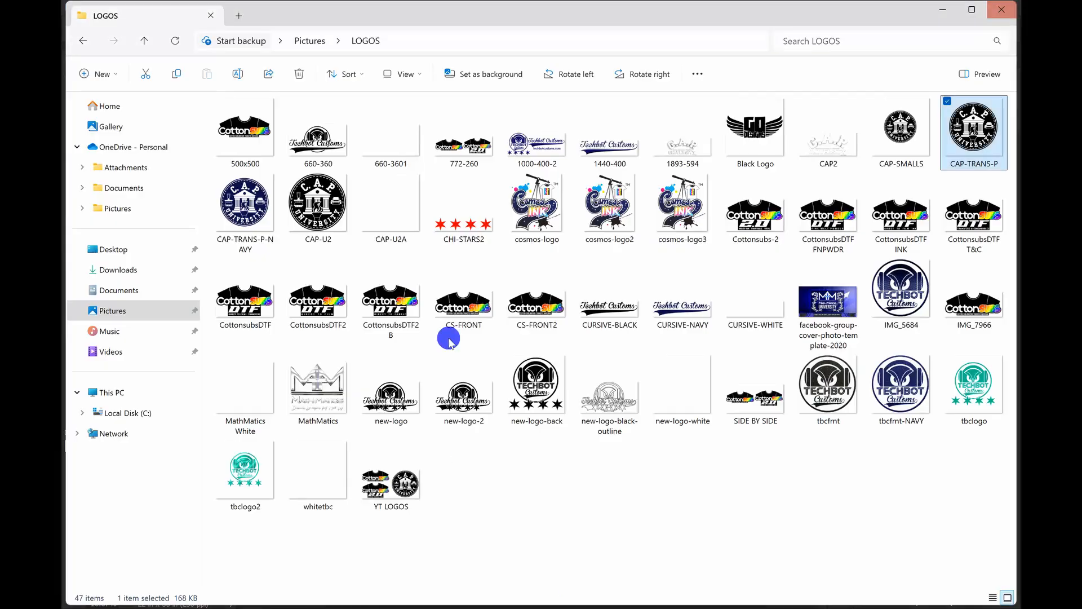
left_click(139, 270)
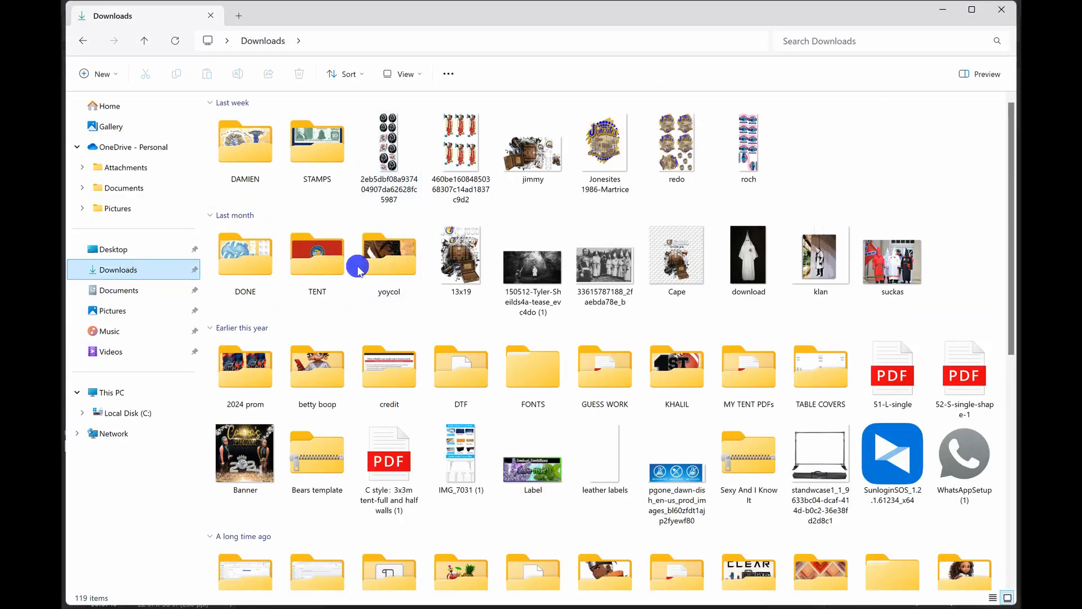
double_click(218, 255)
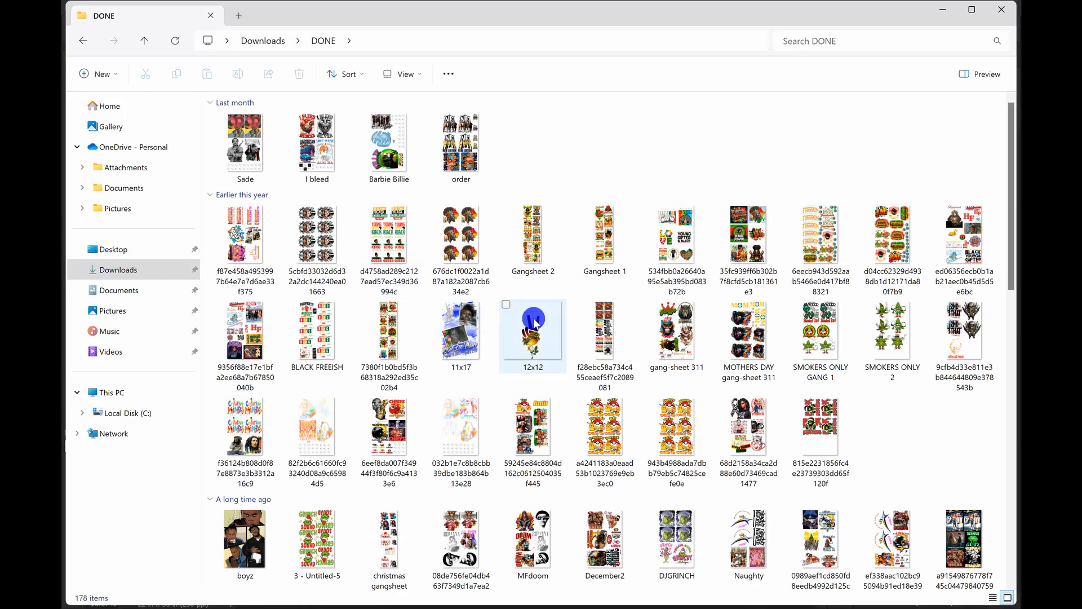
left_click(535, 323)
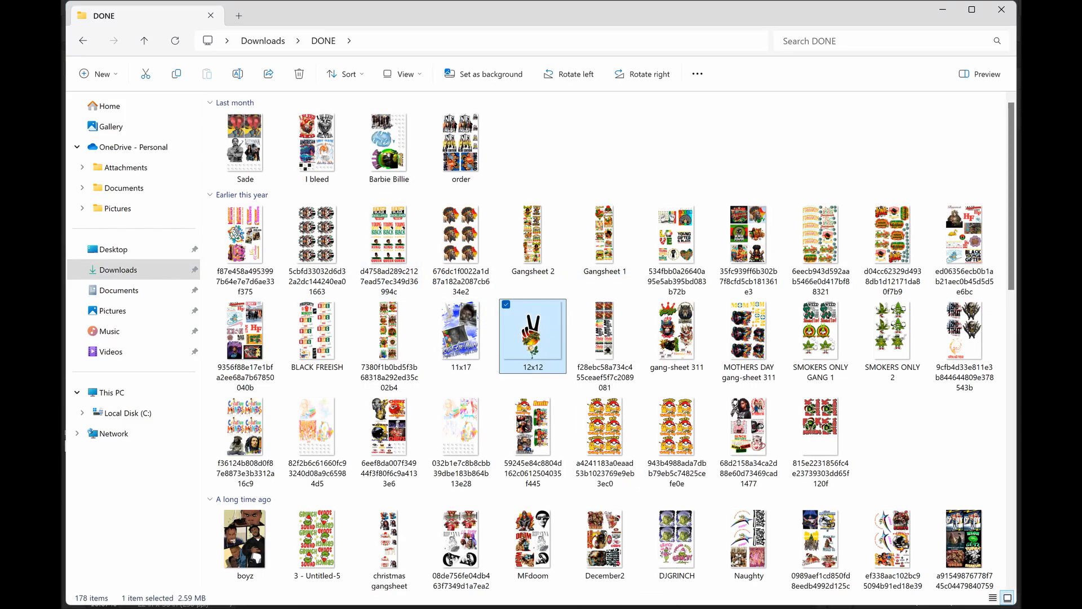
left_click_drag(533, 333, 506, 377)
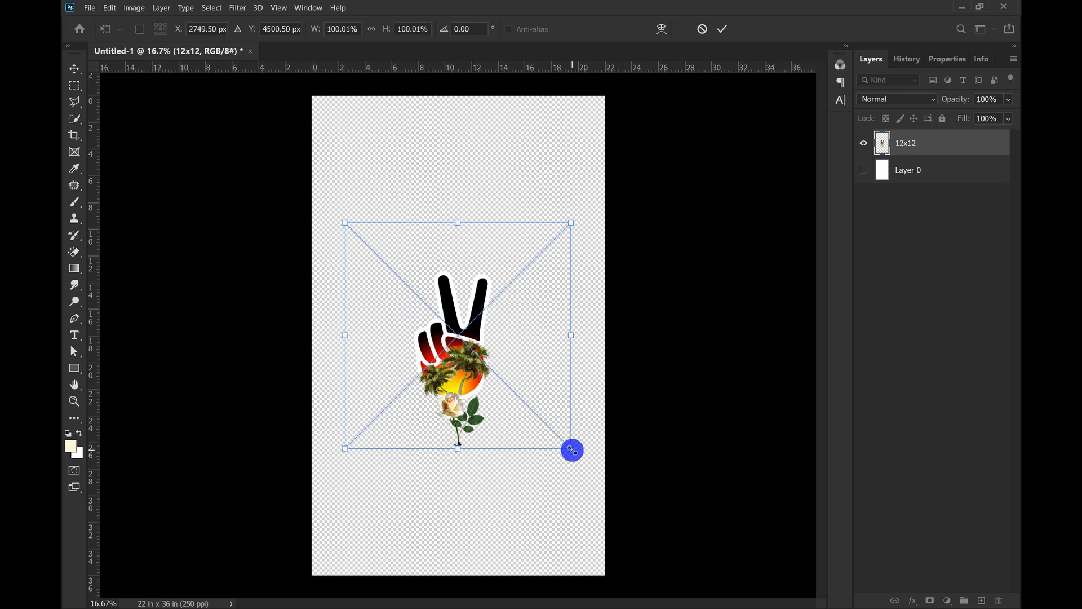
- Scale the placed 12x12 image to about 70.88% and position it in the canvas's upper-left corner
left_click_drag(572, 451, 532, 427)
mouse_move(467, 360)
left_mouse_down()
mouse_move(431, 207)
mouse_move(405, 201)
left_mouse_up()
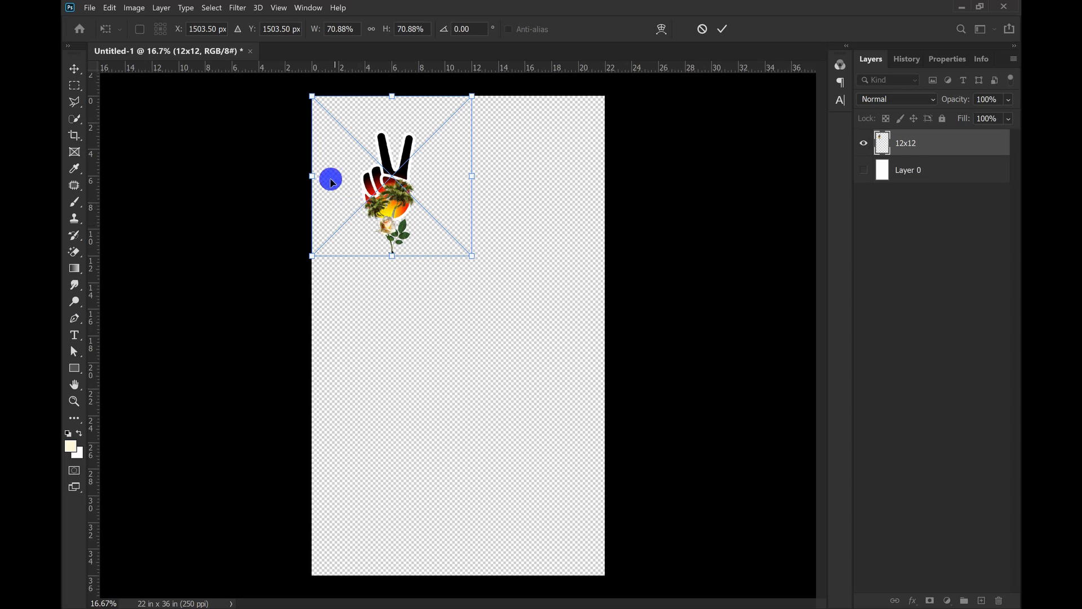
left_click(723, 29)
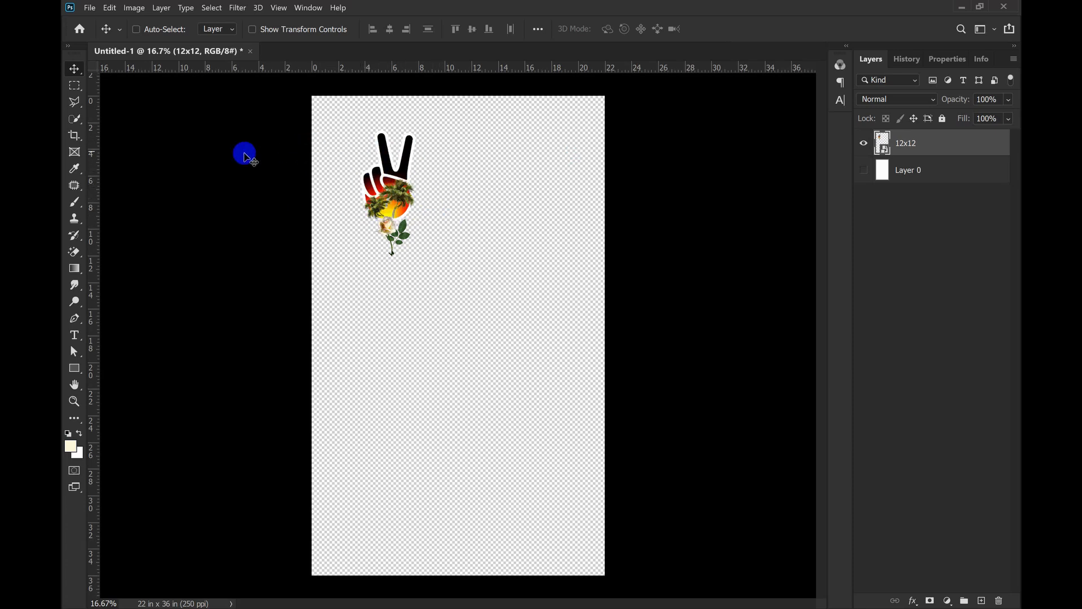
- Copy the marquee-selected peace-hand design to a new layer and move the copy to the right of the original
left_click(74, 87)
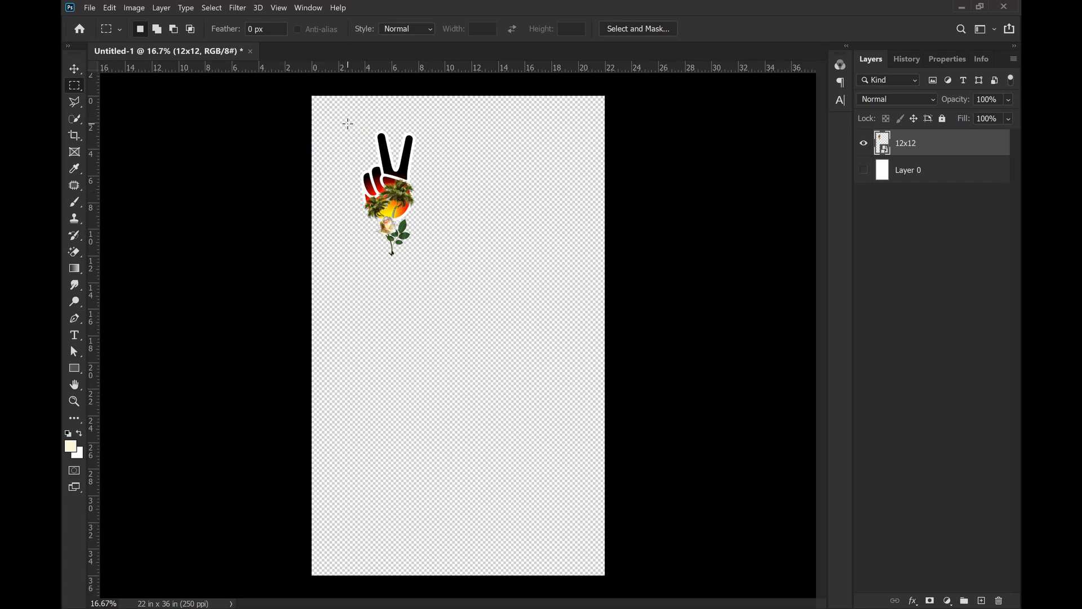
left_click_drag(348, 124, 428, 263)
key("ctrl+j")
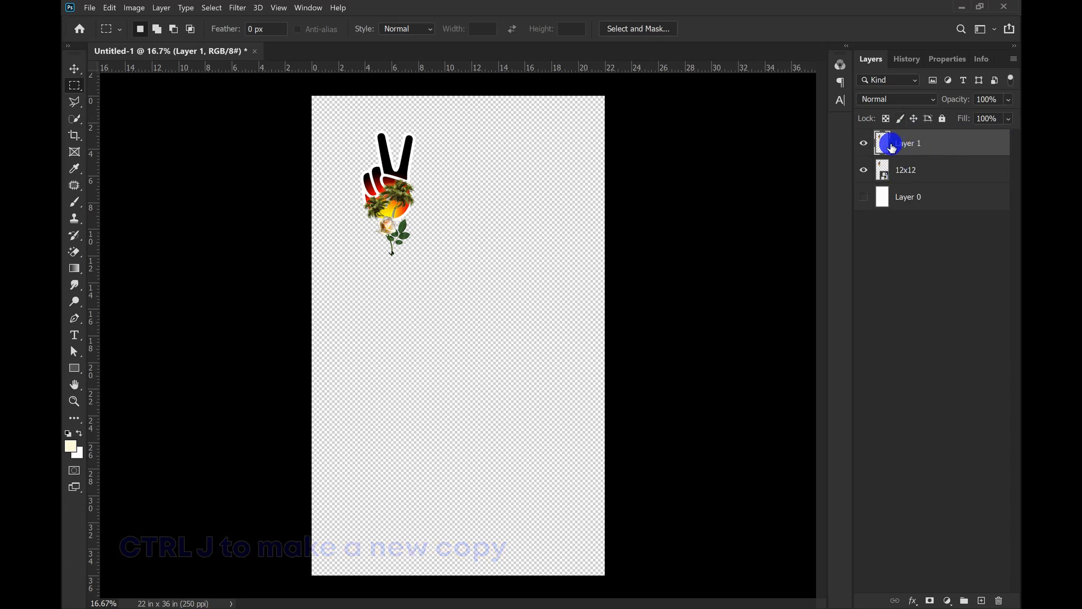
left_click(75, 69)
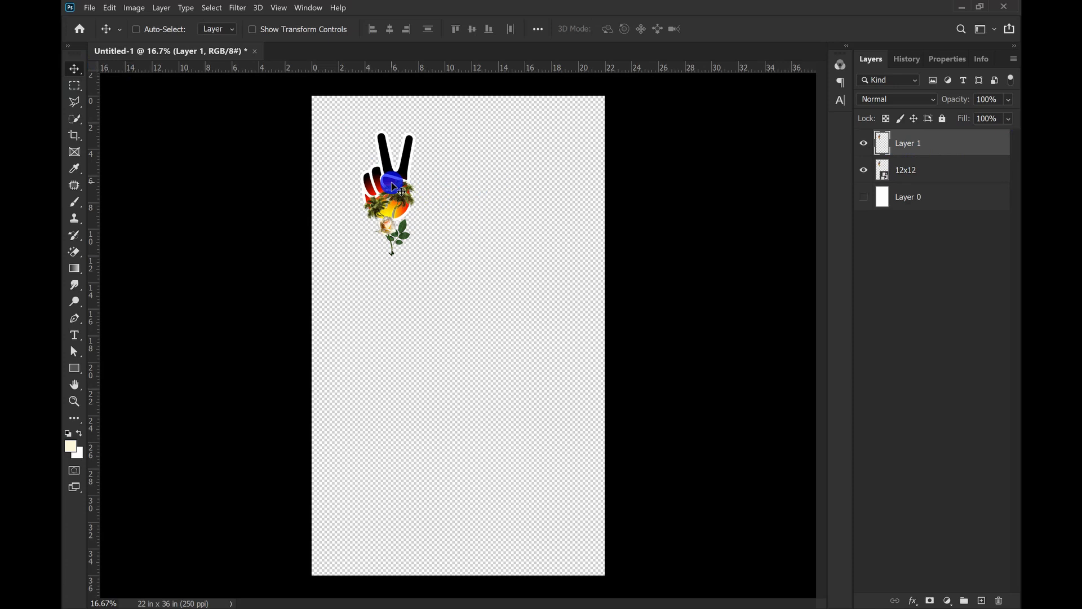
left_click_drag(399, 194, 502, 186)
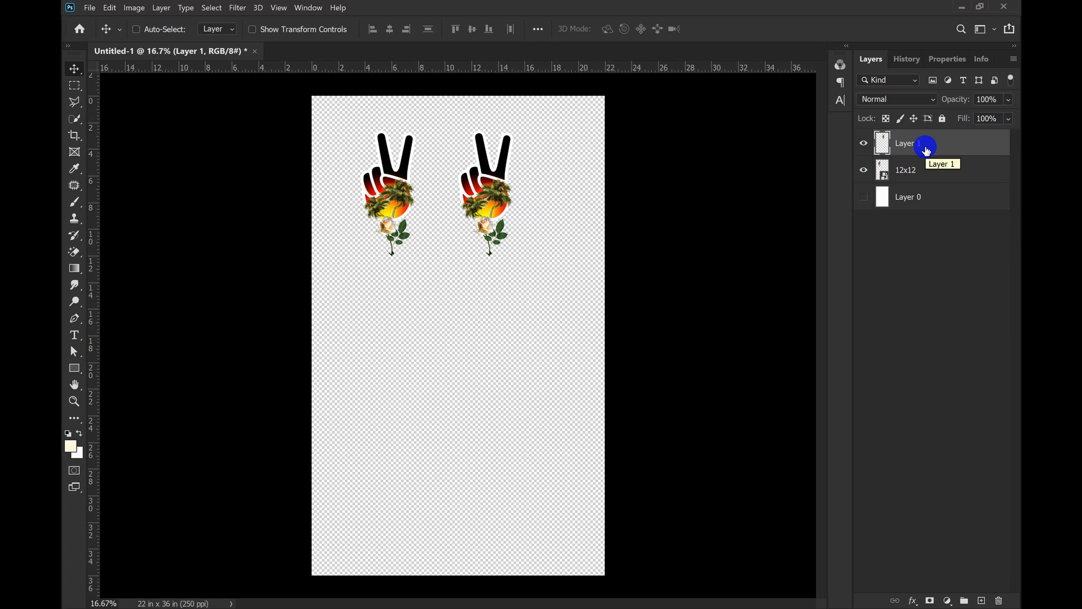
- Enlarge the Layer 1 hand to about 128% and position it at the canvas's top edge, right beside the original
key("ctrl+t")
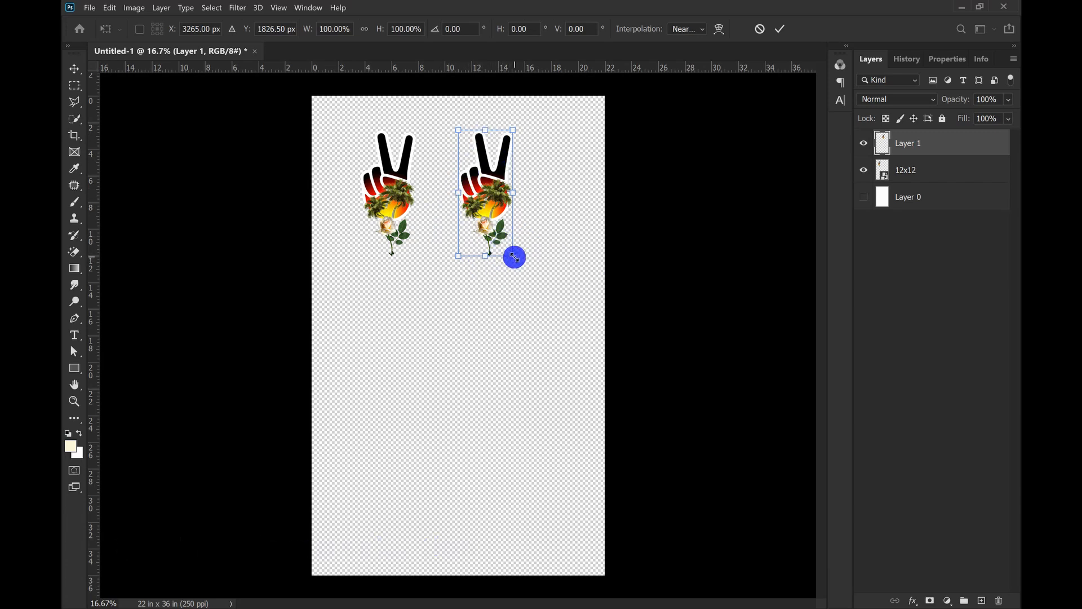
left_click_drag(514, 257, 540, 289)
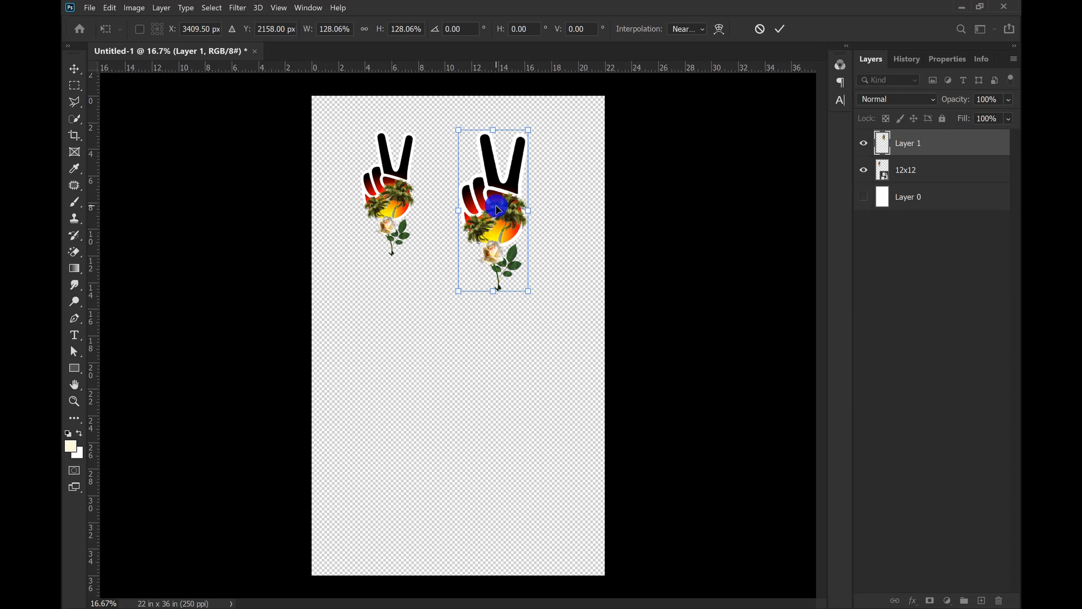
left_click_drag(498, 211, 459, 180)
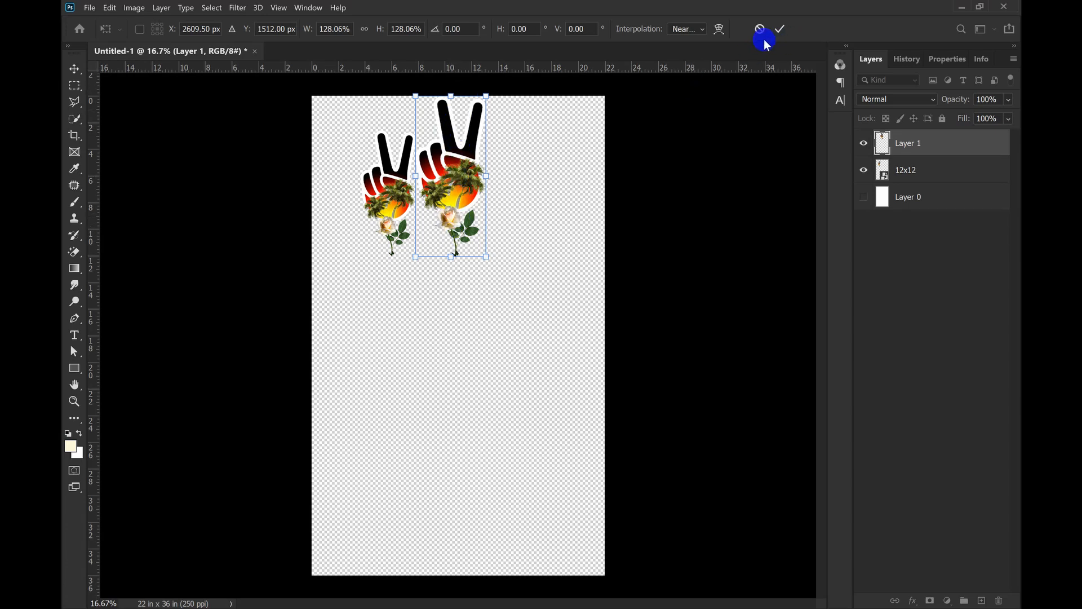
left_click(779, 31)
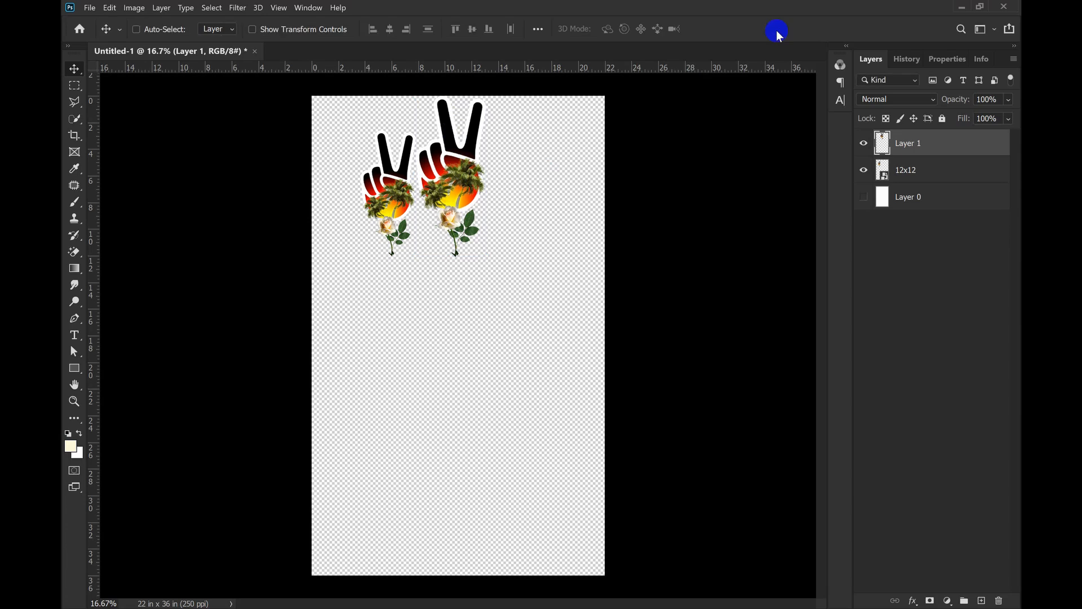
- Duplicate the enlarged hand layer and place the duplicate directly to its right at the same height
key("ctrl+j")
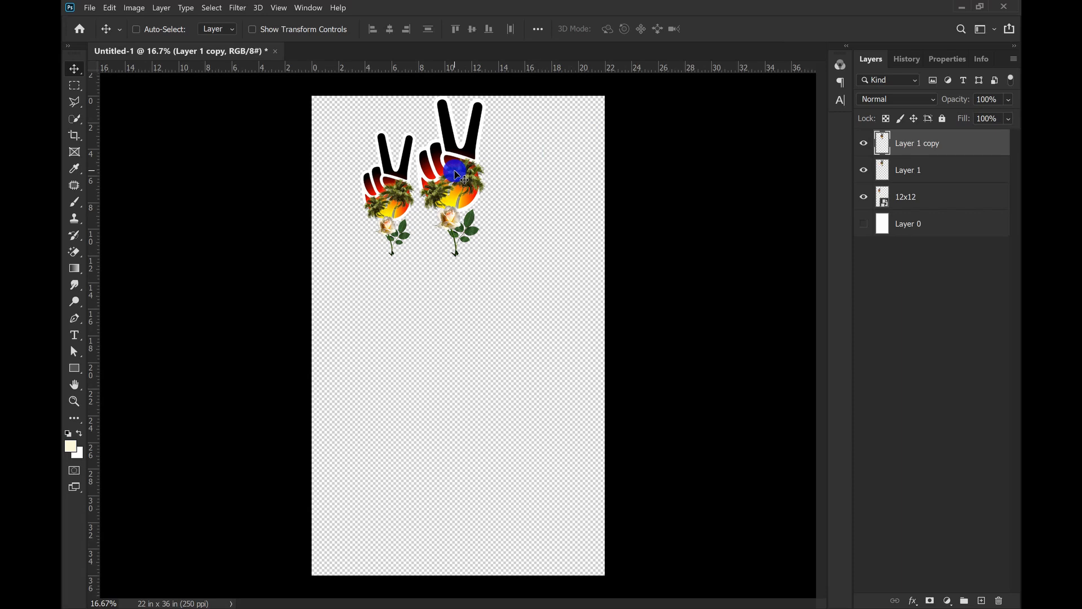
left_click_drag(461, 178, 530, 181)
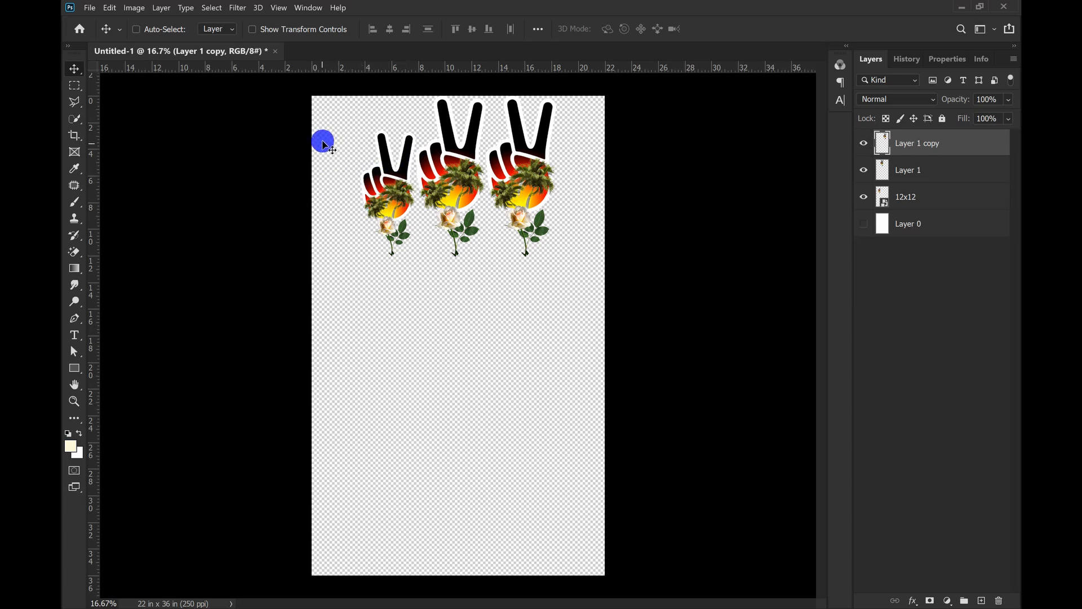
- Hide the 12x12 layer that holds the smaller original hand
left_click(944, 199)
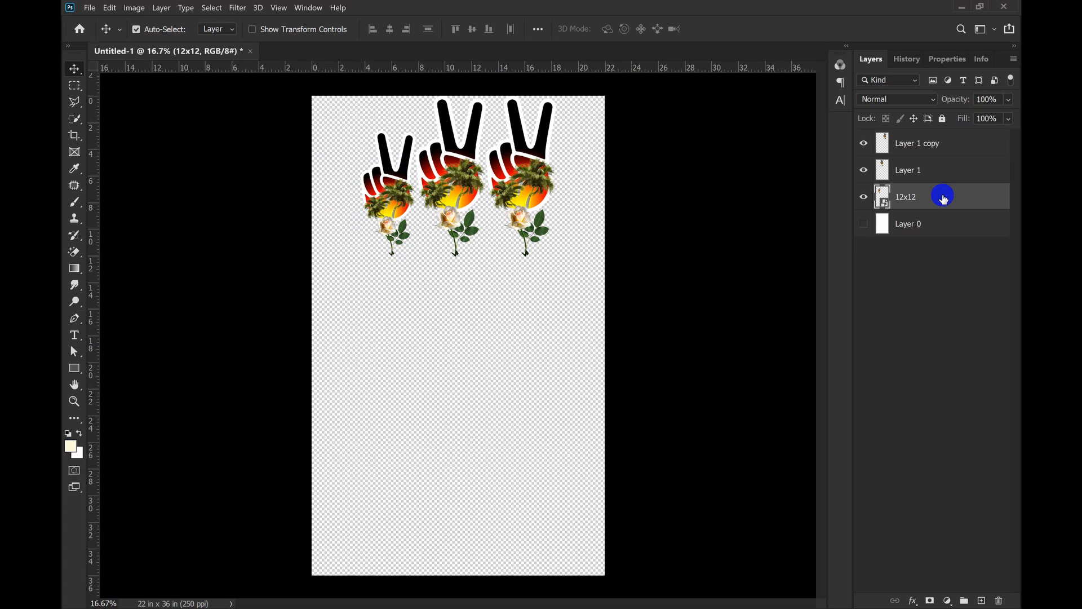
key("ctrl+t")
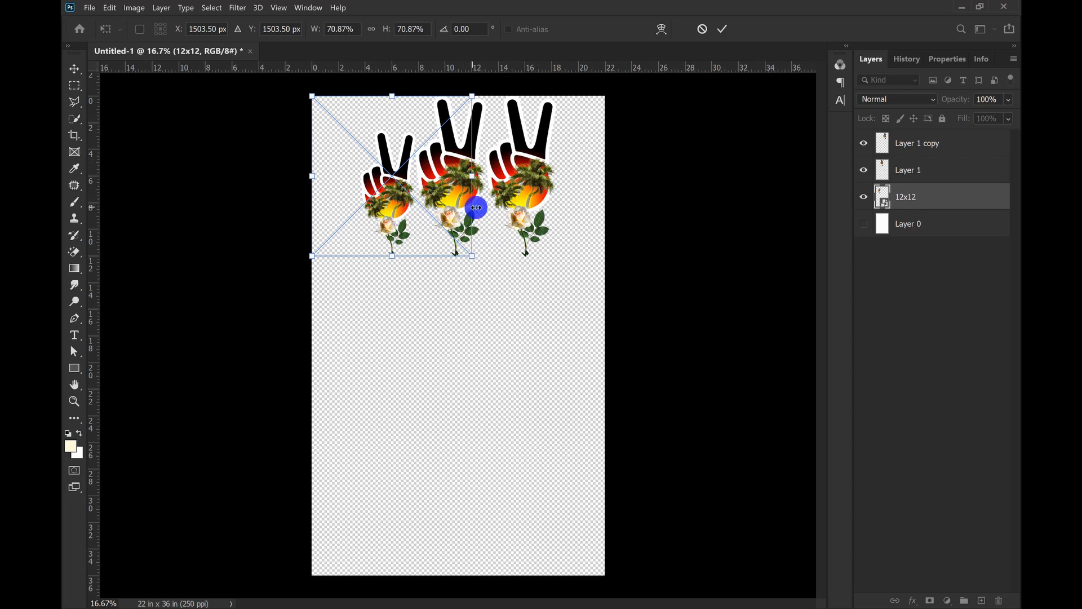
left_click(723, 25)
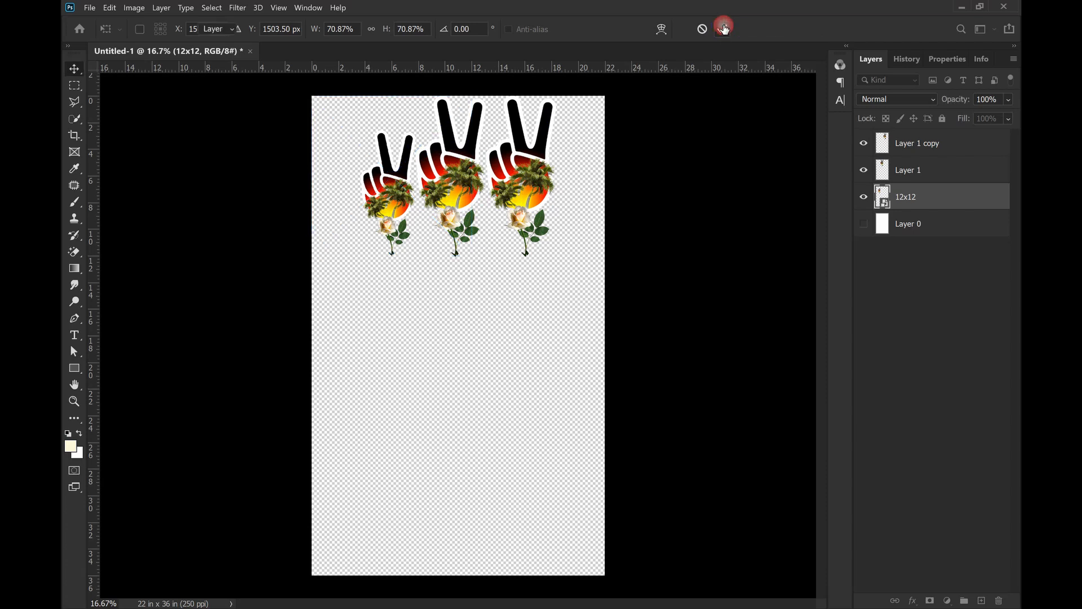
left_click(864, 200)
- Move Layer 1 and Layer 1 copy together to the canvas's left edge
left_click(902, 181)
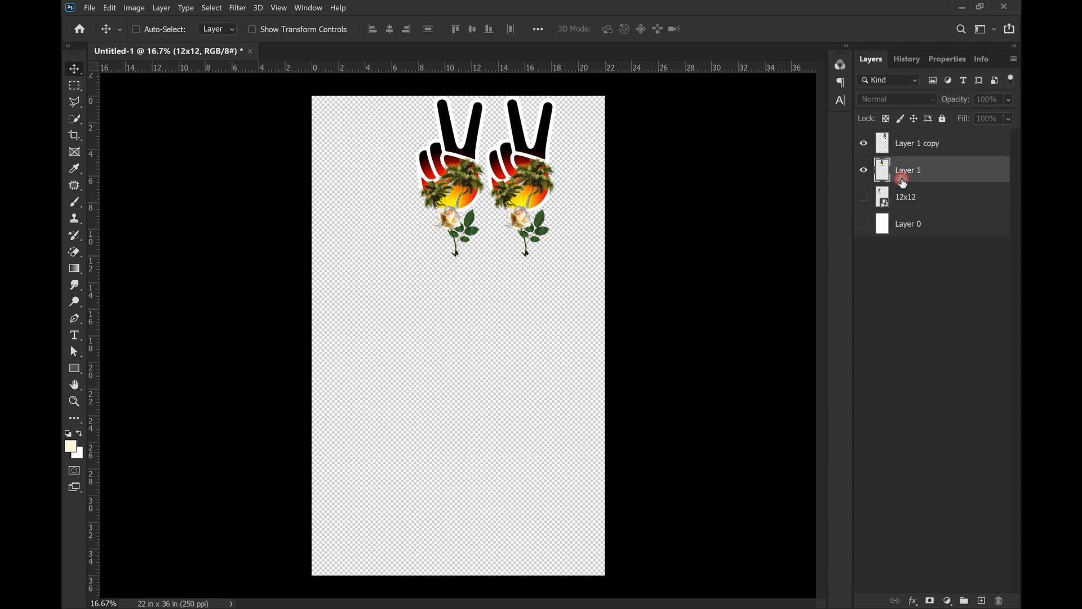
left_click(926, 147, "shift")
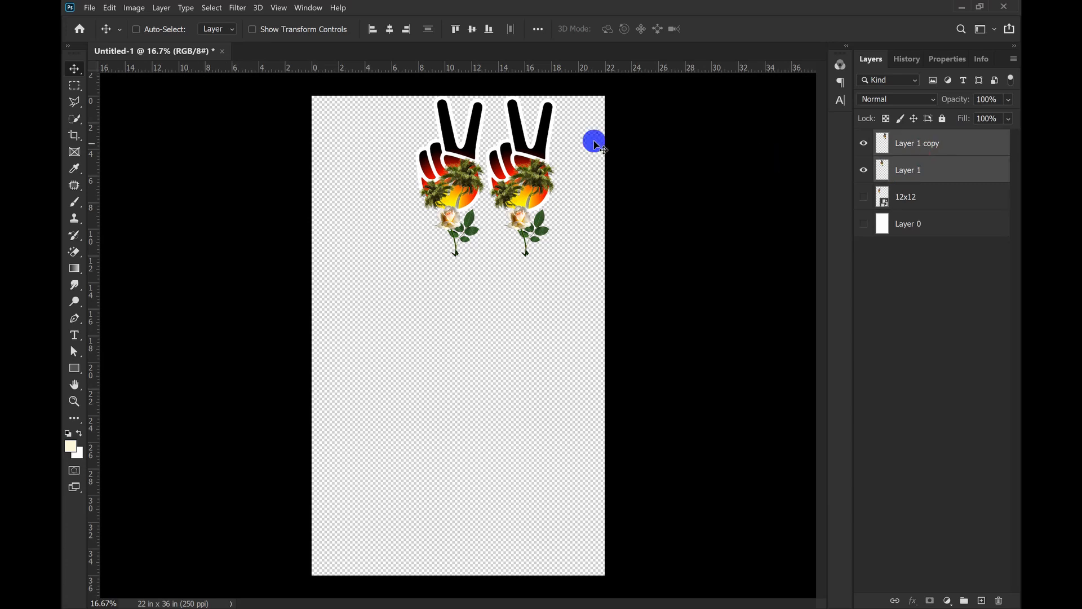
left_click_drag(455, 181, 355, 185)
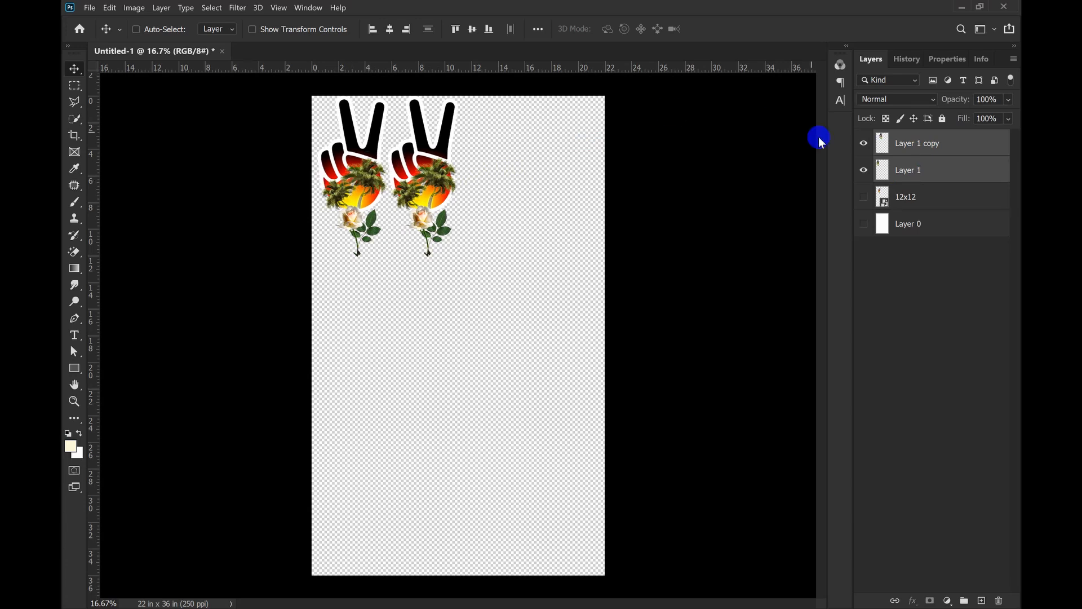
- Stamp the two visible hands onto a new layer and place that pair to their right to complete the top row
left_click(902, 145)
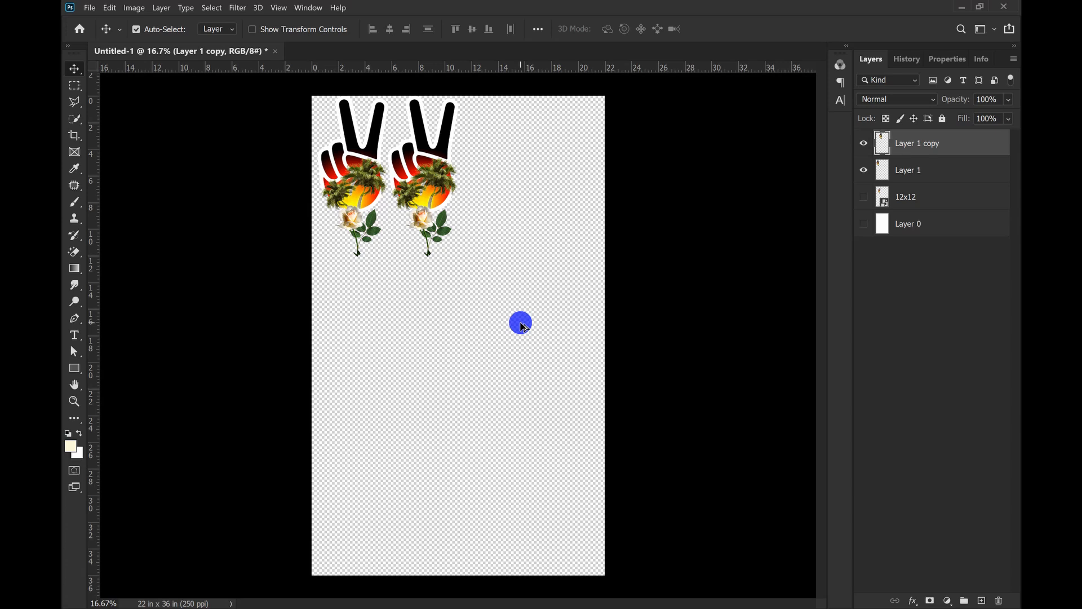
key("ctrl+shift+alt+n")
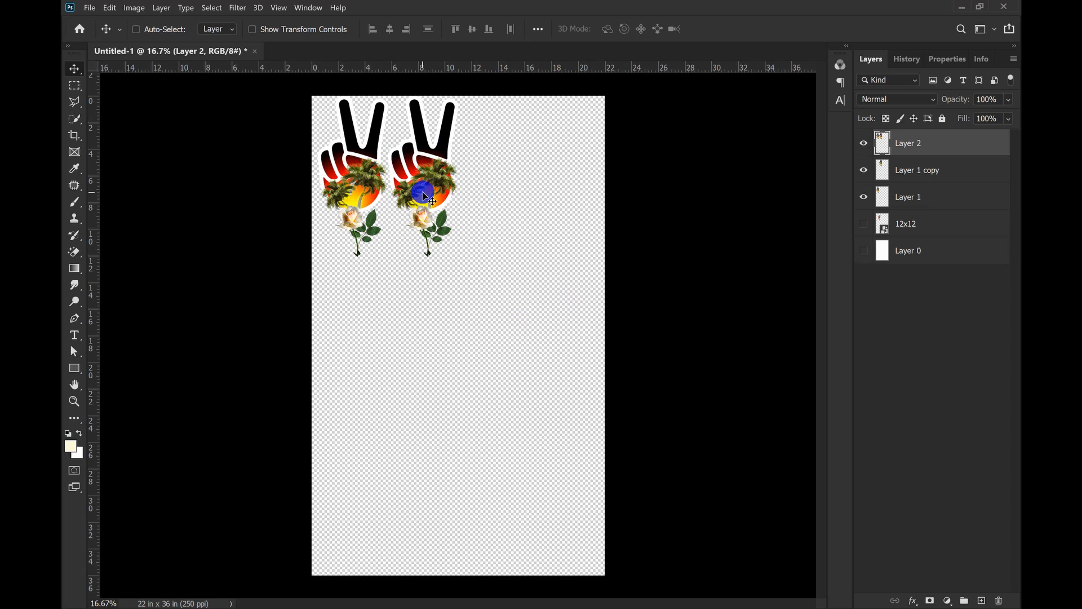
left_click_drag(429, 202, 564, 192)
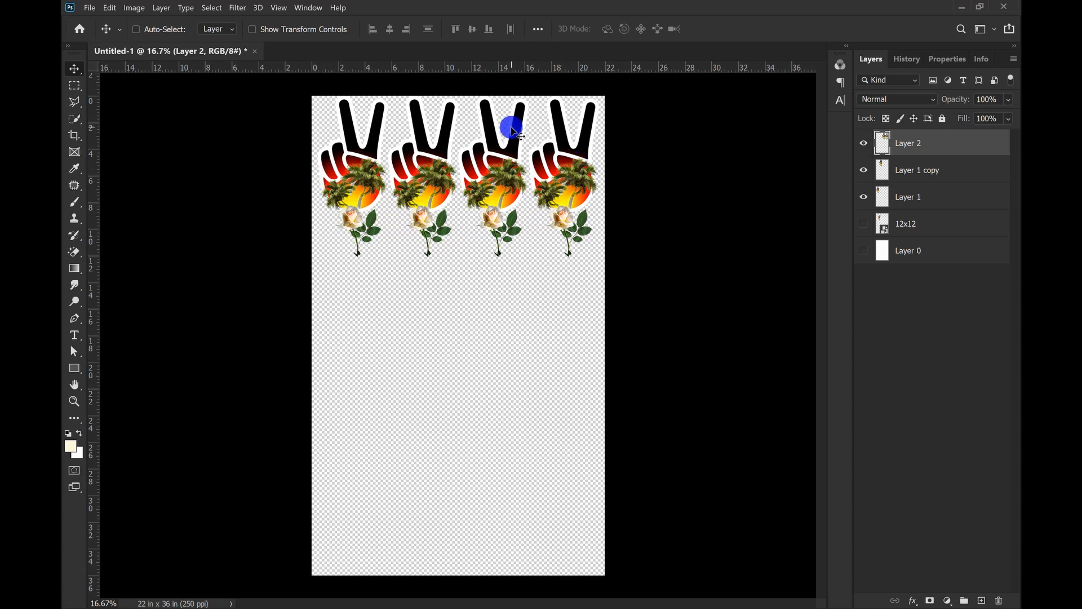
- Place the Jonesites 1986 PNG from the Downloads folder below the row of hands, at about X 2750 px and Y 6150 px
mouse_move(604, 603)
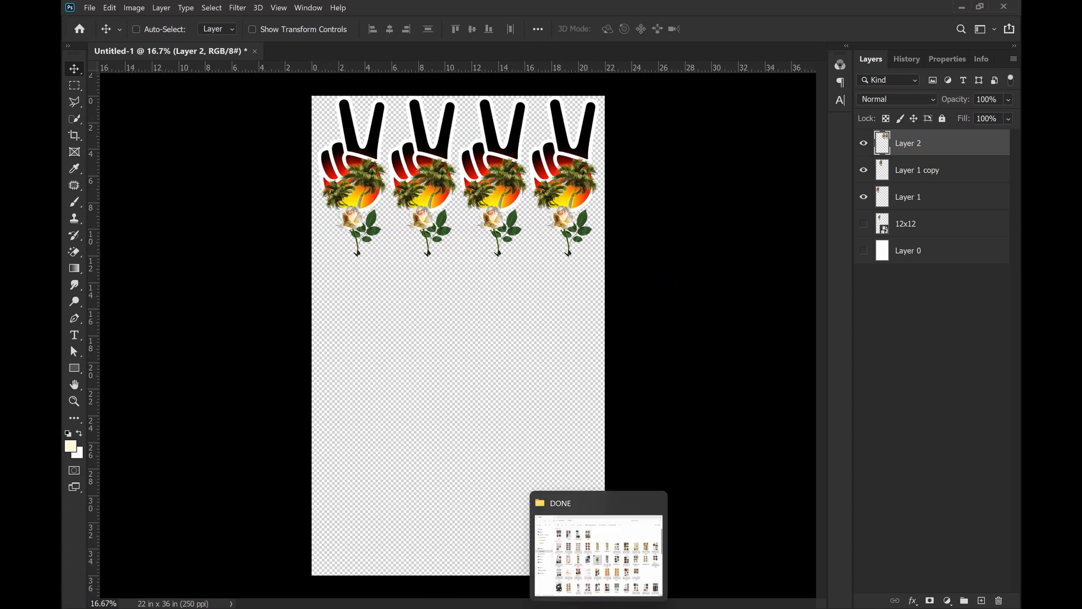
left_click(599, 555)
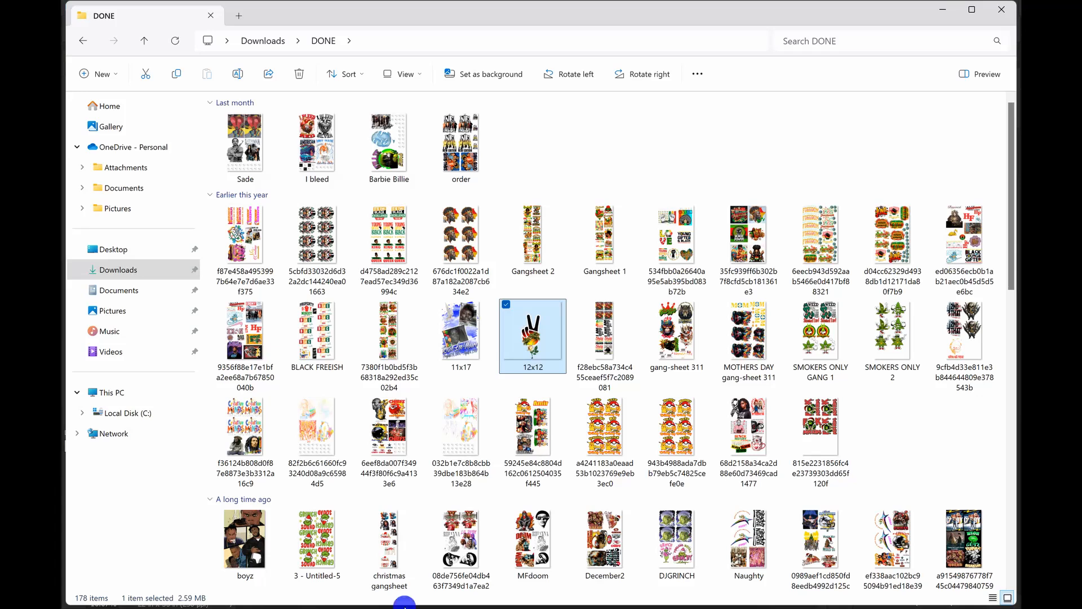
left_click(103, 276)
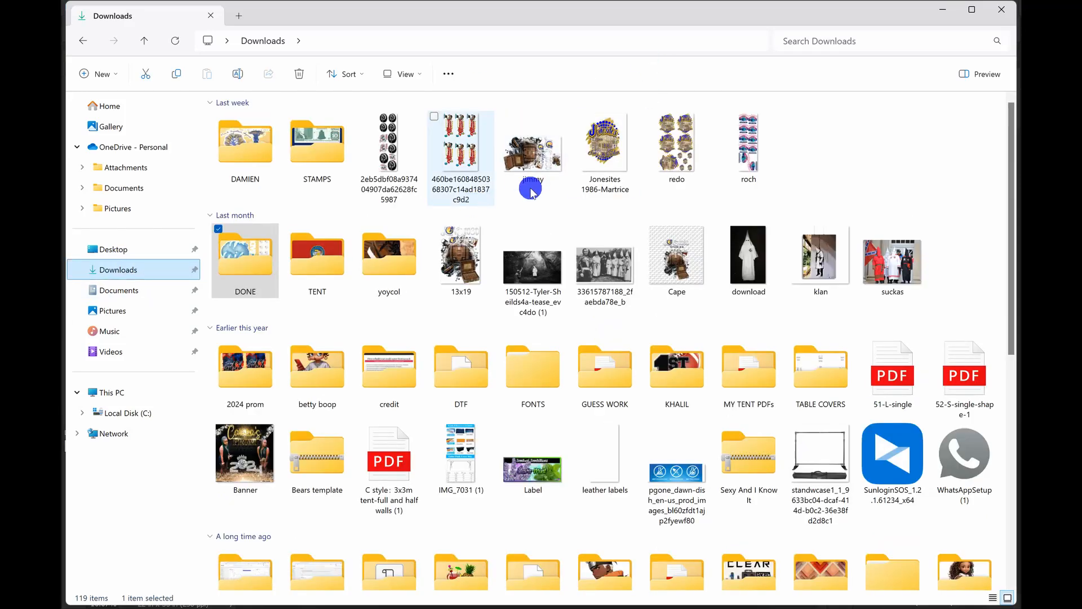
mouse_move(607, 132)
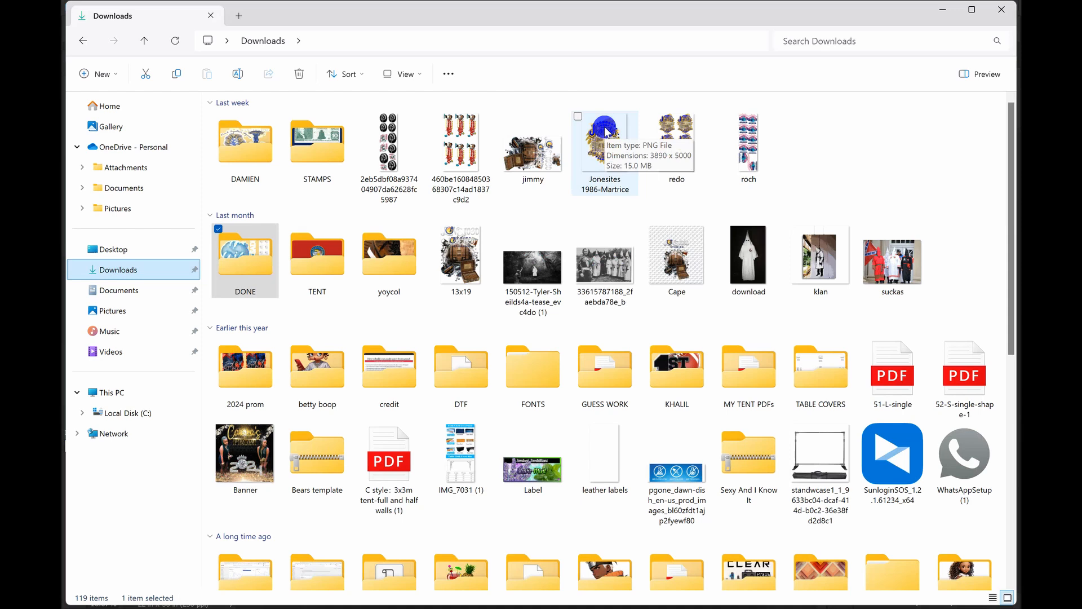
left_click_drag(607, 132, 699, 606)
left_click_drag(631, 591, 514, 497)
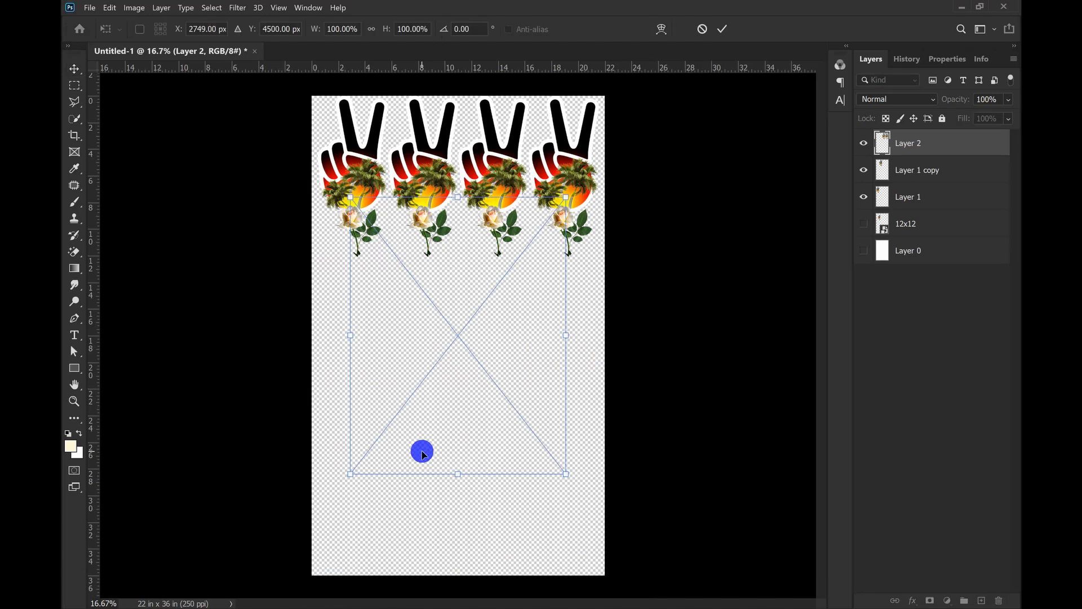
left_click_drag(466, 320, 467, 407)
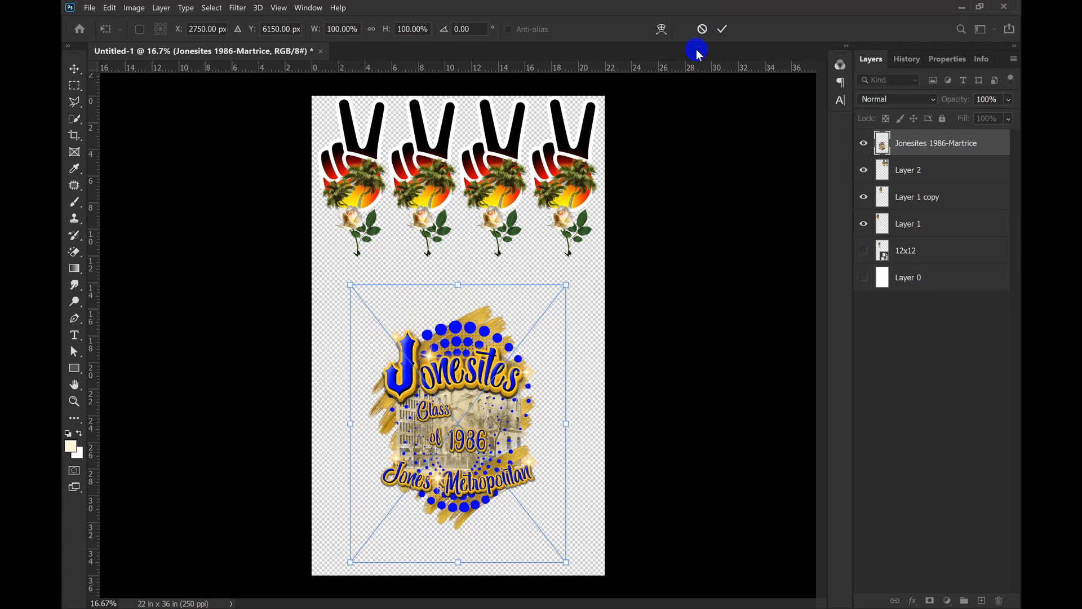
left_click(722, 32)
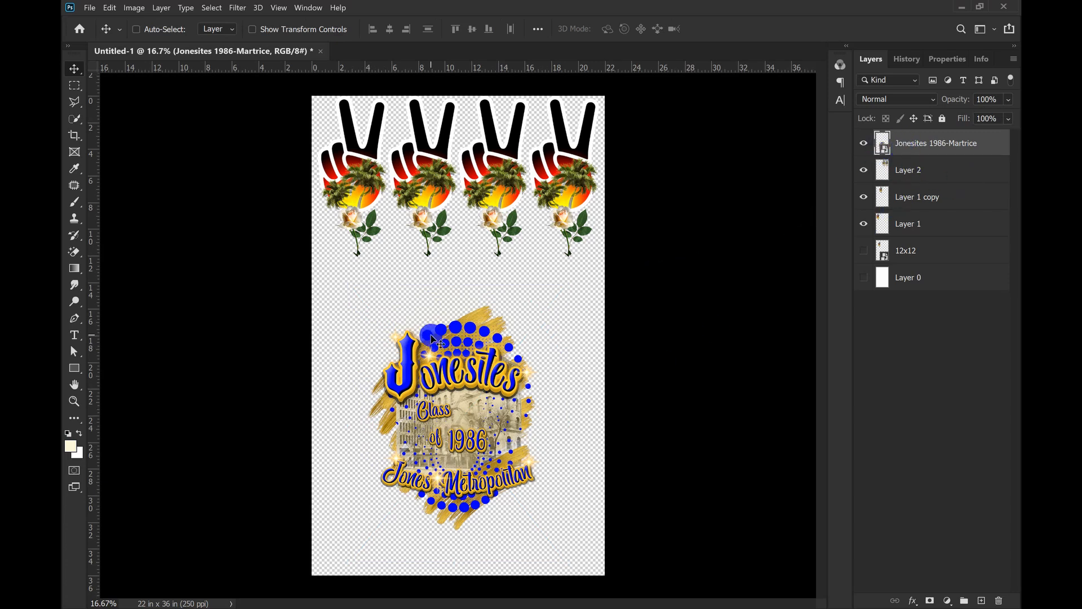
- Select a rectangle around the Jonesites design and copy it to a new layer
left_click(74, 88)
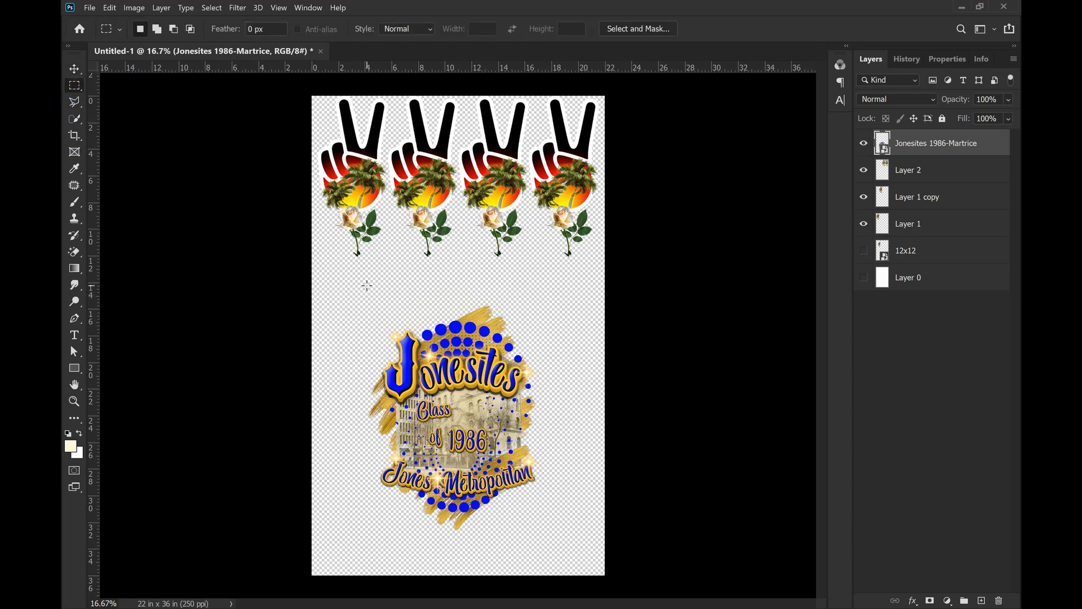
left_click_drag(367, 286, 541, 535)
left_click(544, 536)
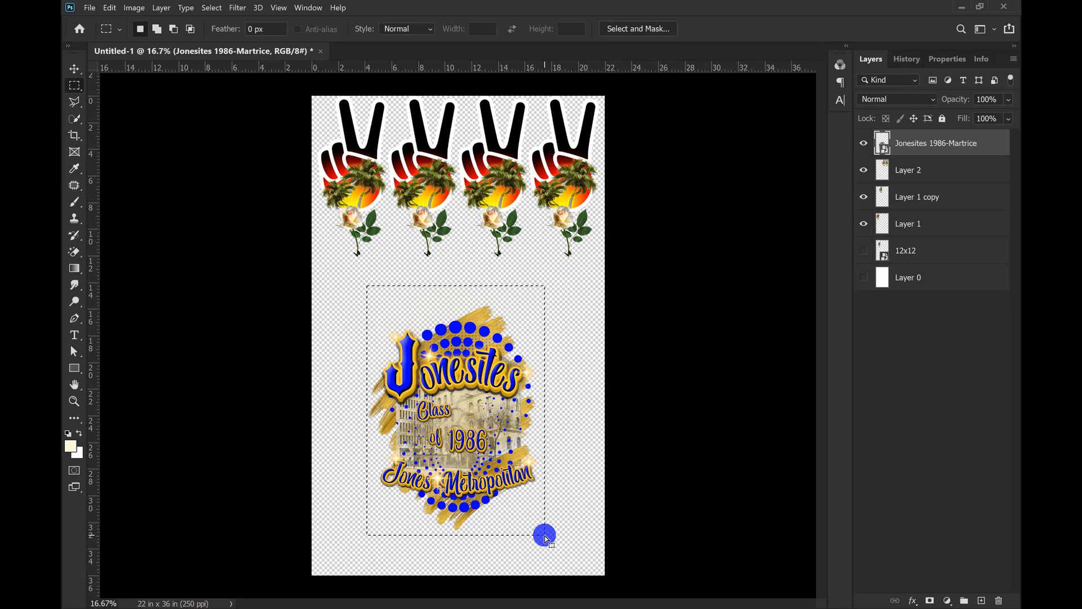
key("ctrl+j")
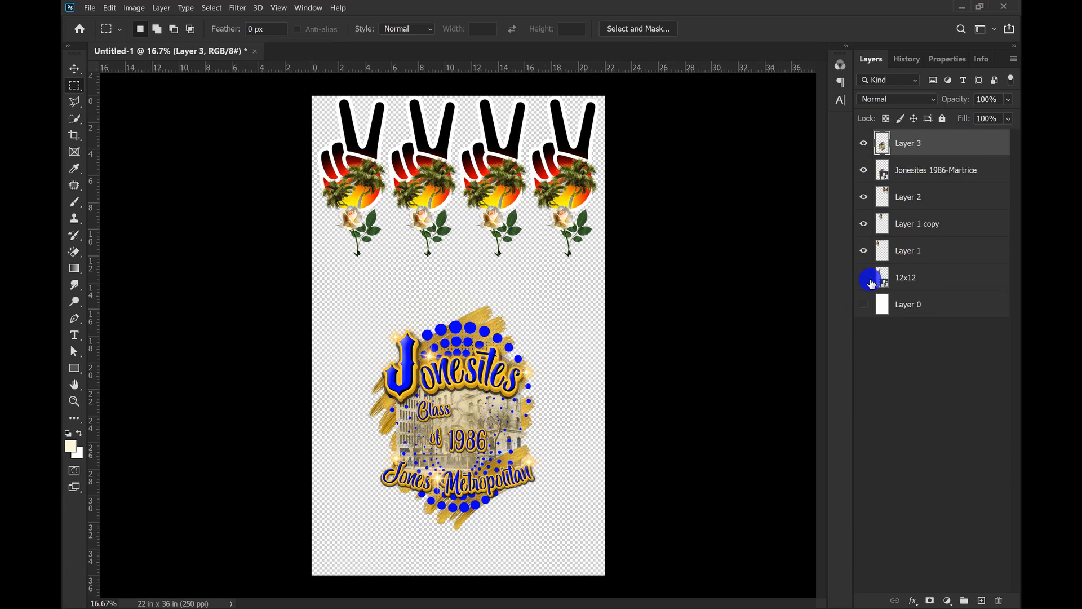
- Try a Stroke effect on the original Jonesites layer with Layer 3 hidden, and swap the visibility back to Layer 3
left_click(863, 144)
left_click(911, 170)
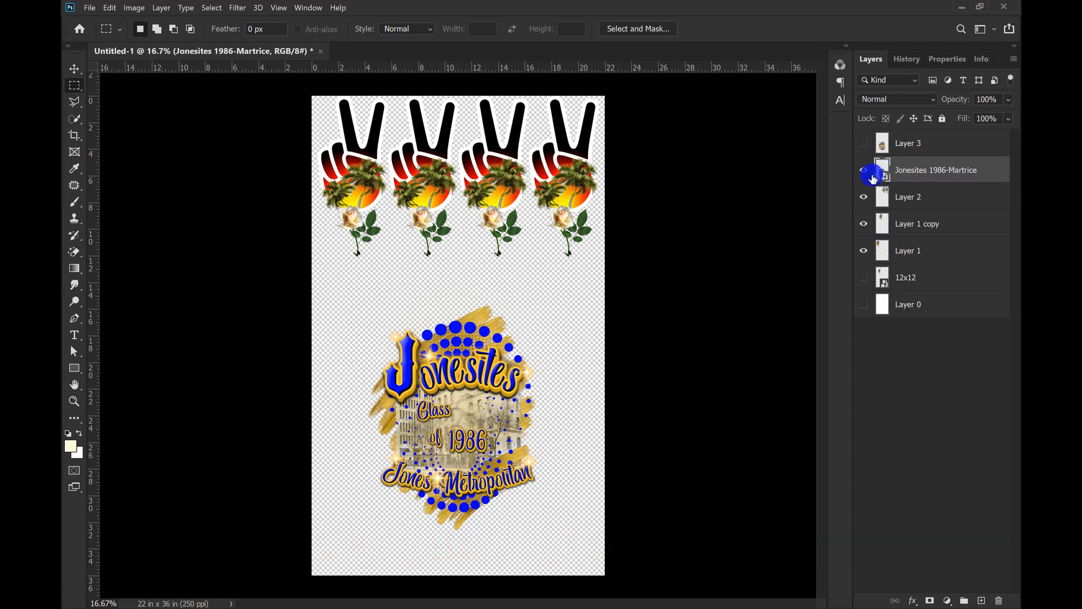
key("ctrl+t")
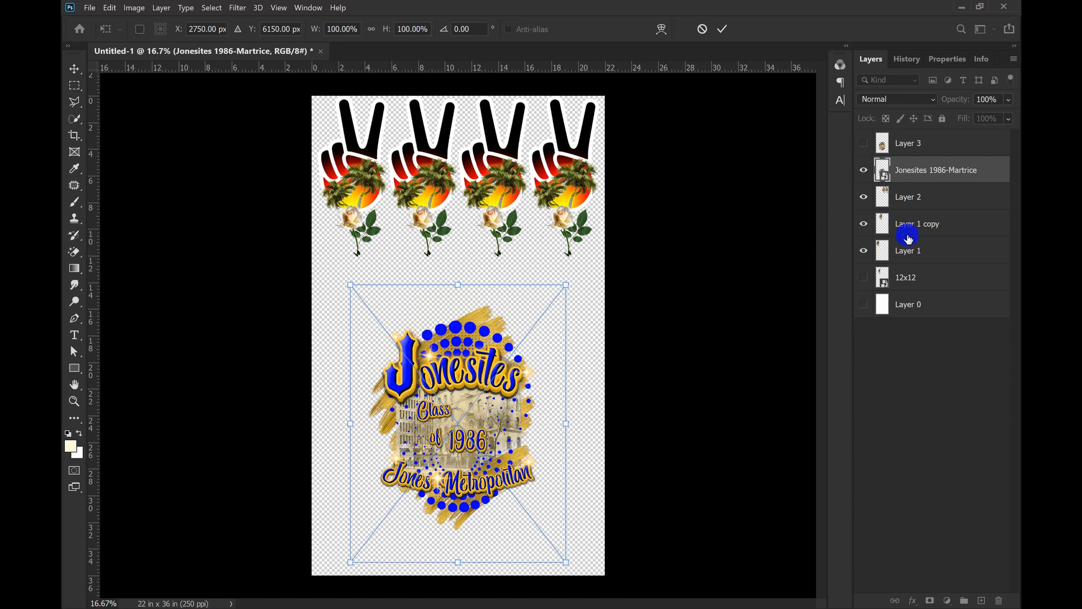
left_click(1002, 171)
left_click(1002, 170)
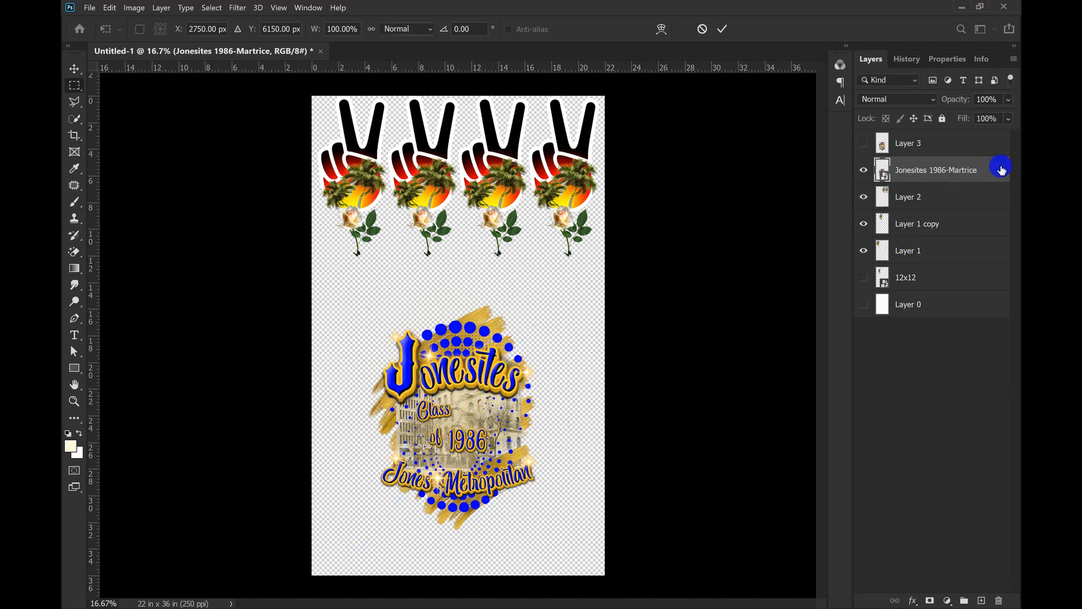
double_click(1002, 170)
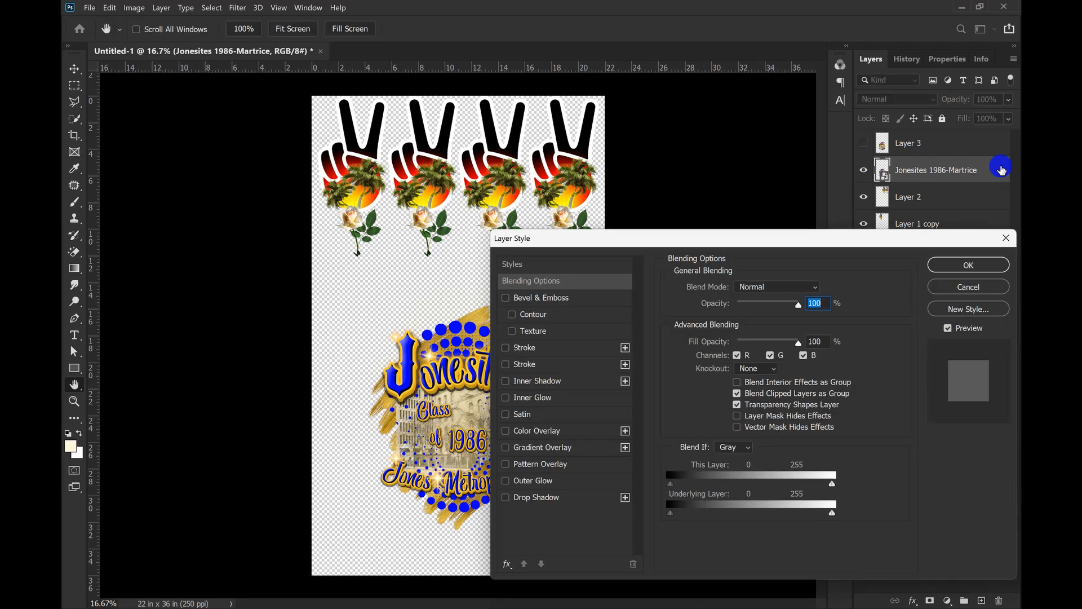
left_click(524, 358)
left_click(958, 269)
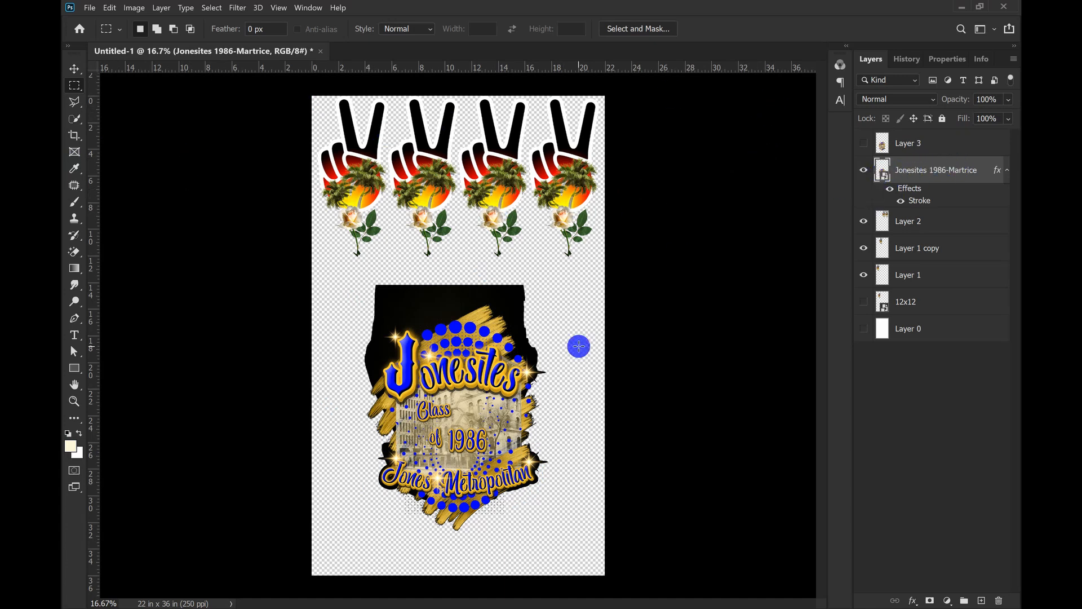
left_click(864, 170)
left_click(863, 143)
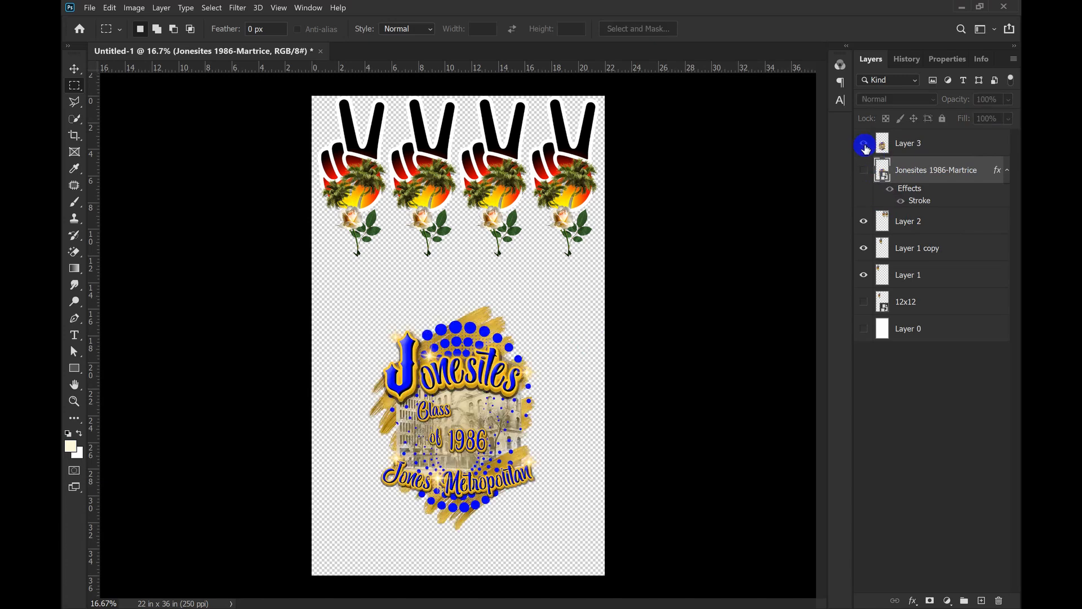
- Add a Stroke effect to Layer 3 and delete the original placed Jonesites layer
left_click(992, 145)
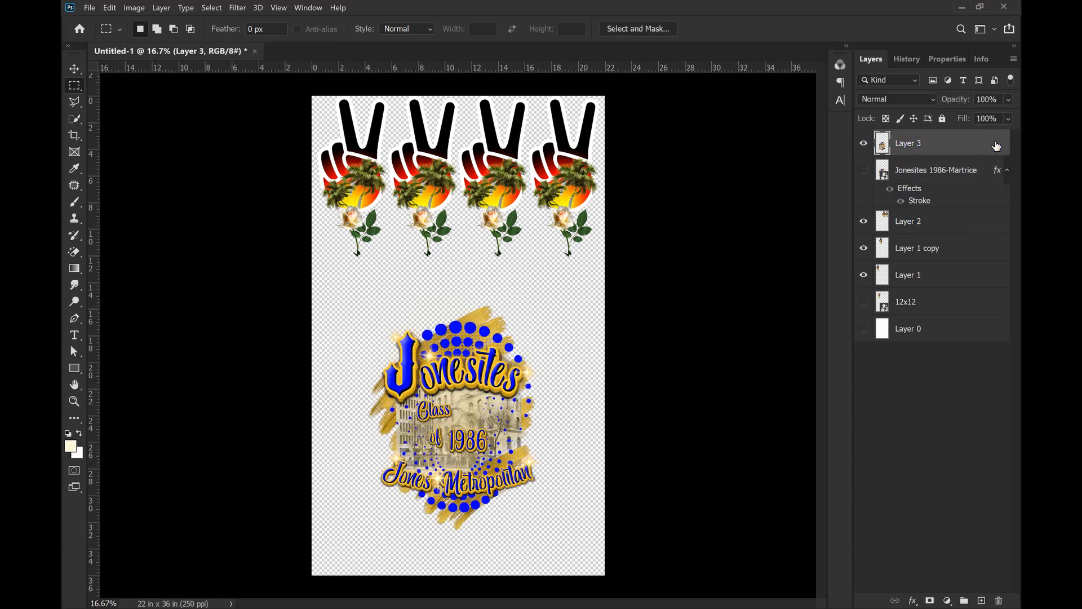
double_click(997, 145)
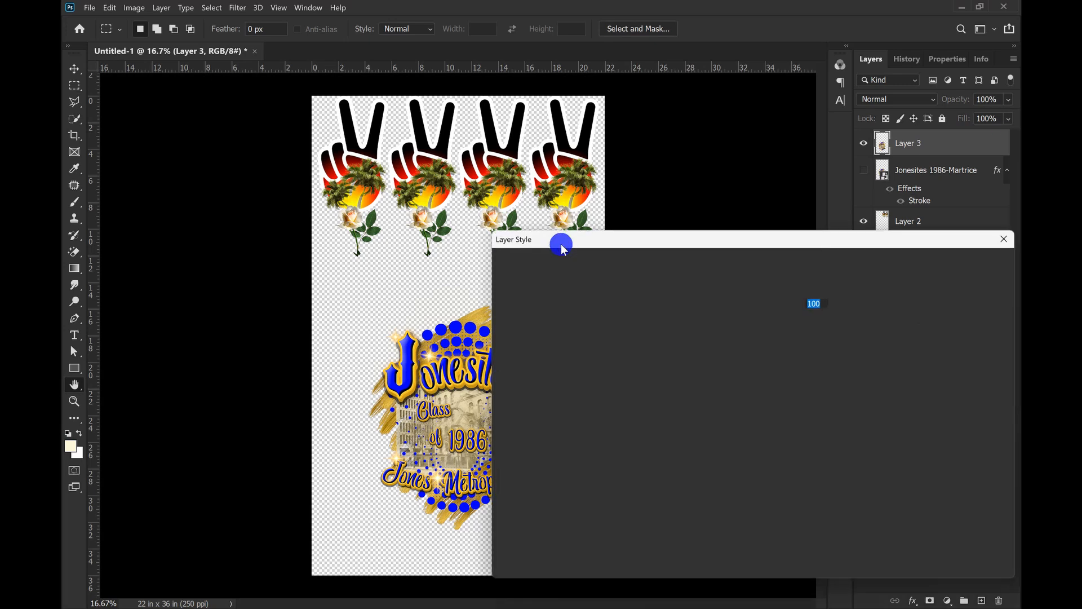
left_click(505, 347)
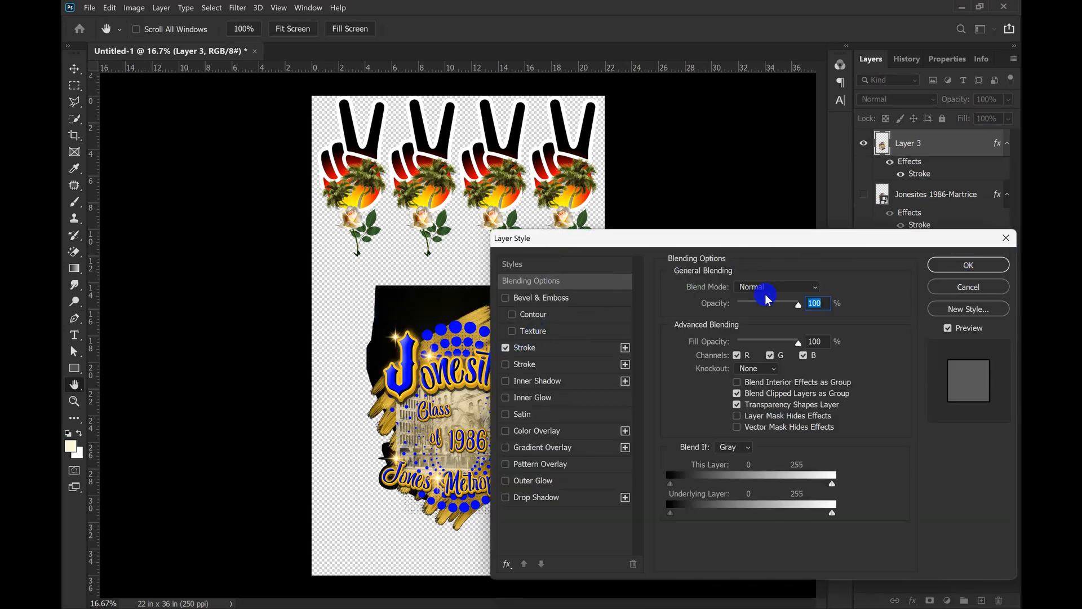
left_click(980, 265)
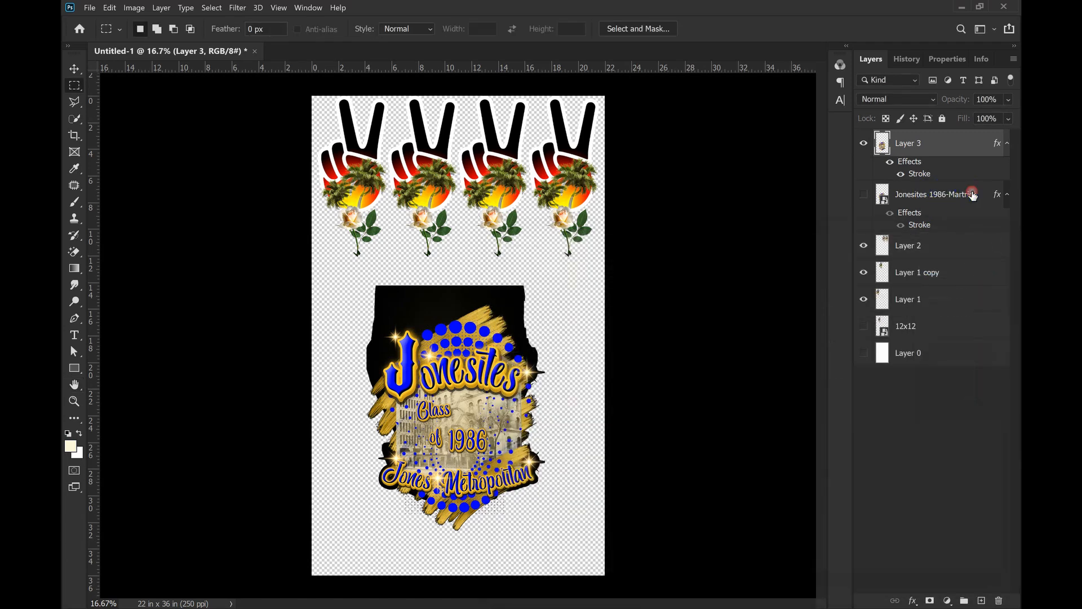
left_click(971, 194)
key("Delete")
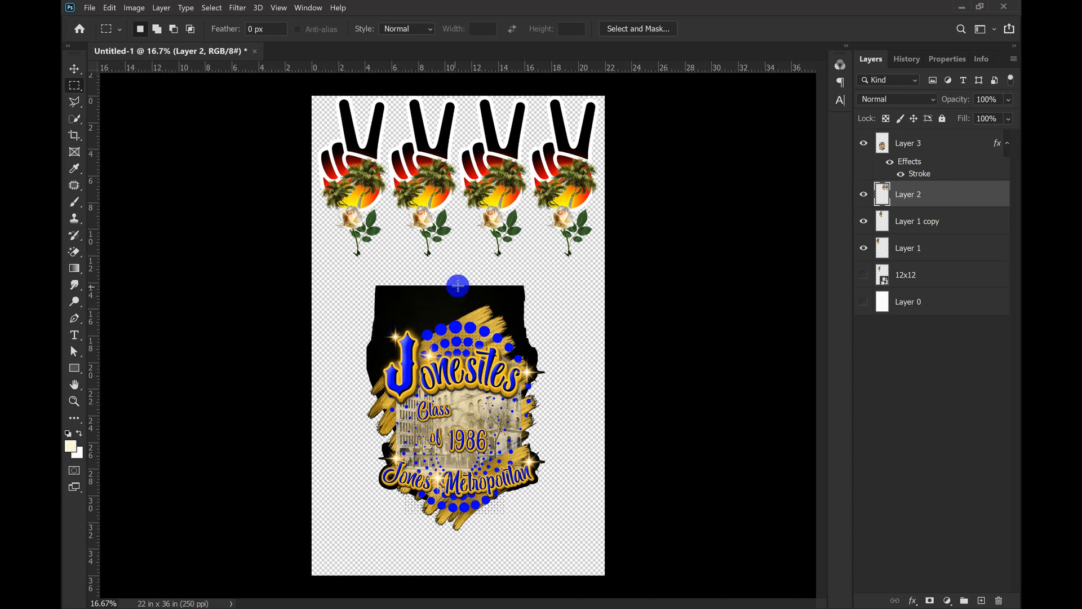
- Remove the leftover black areas around the top of the Jonesites design on Layer 3 with the Magic Eraser
left_click(77, 251)
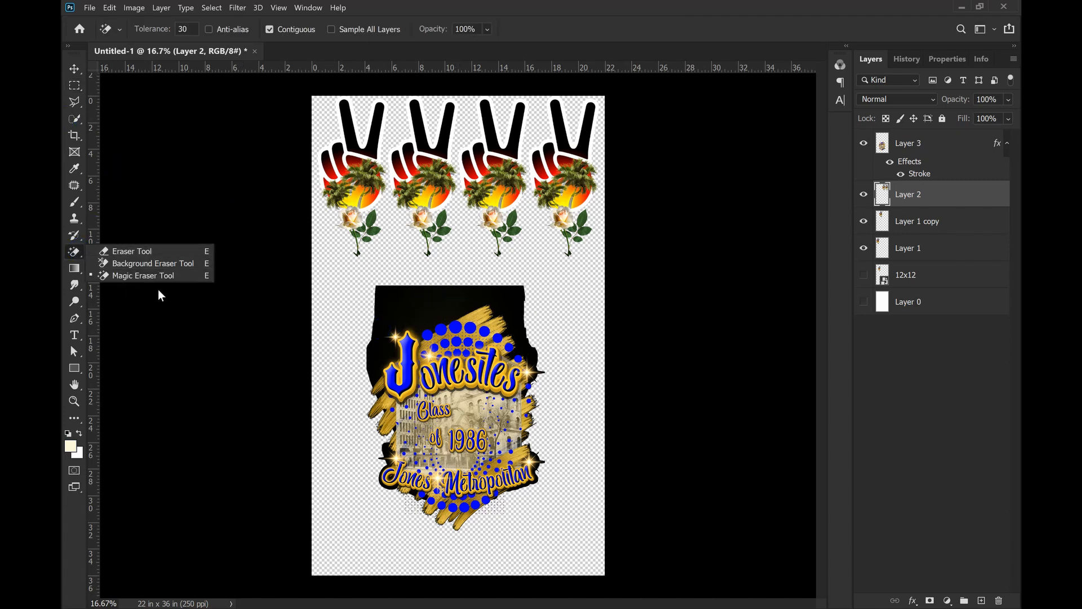
left_click(170, 275)
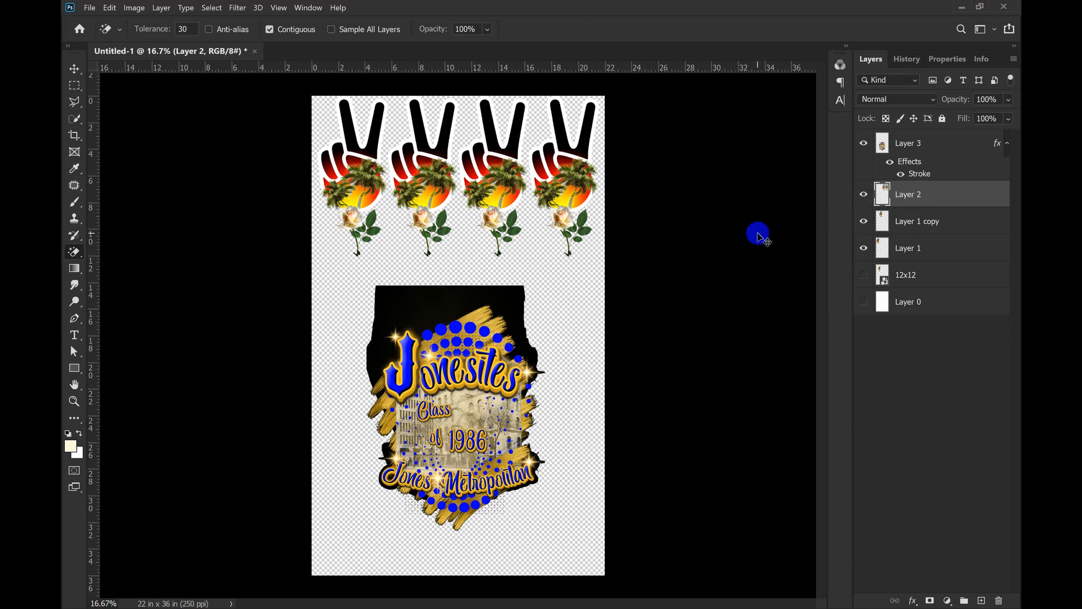
left_click(940, 147)
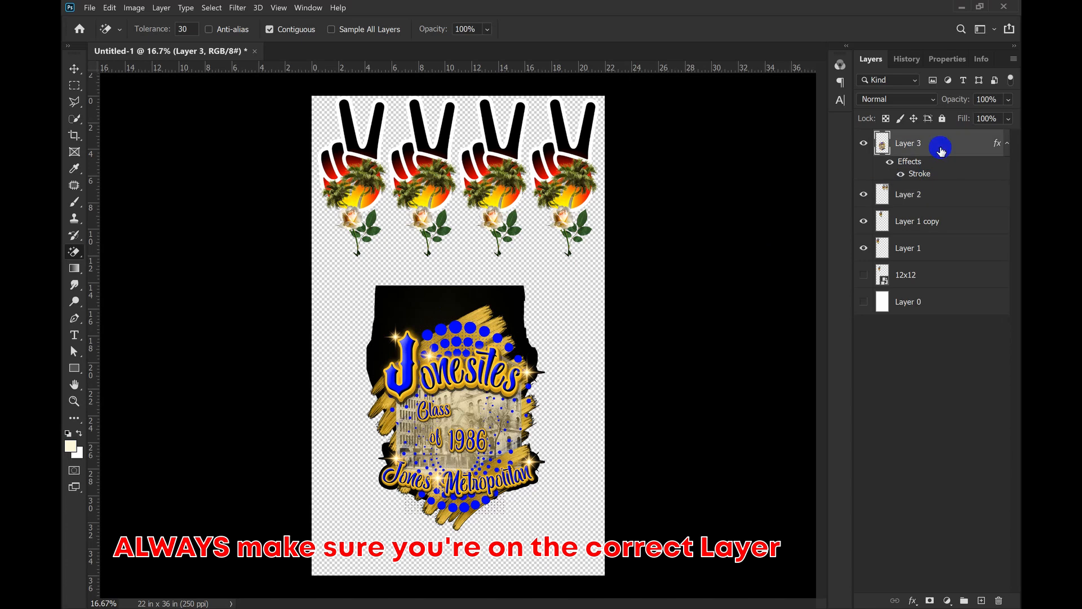
left_click(435, 302)
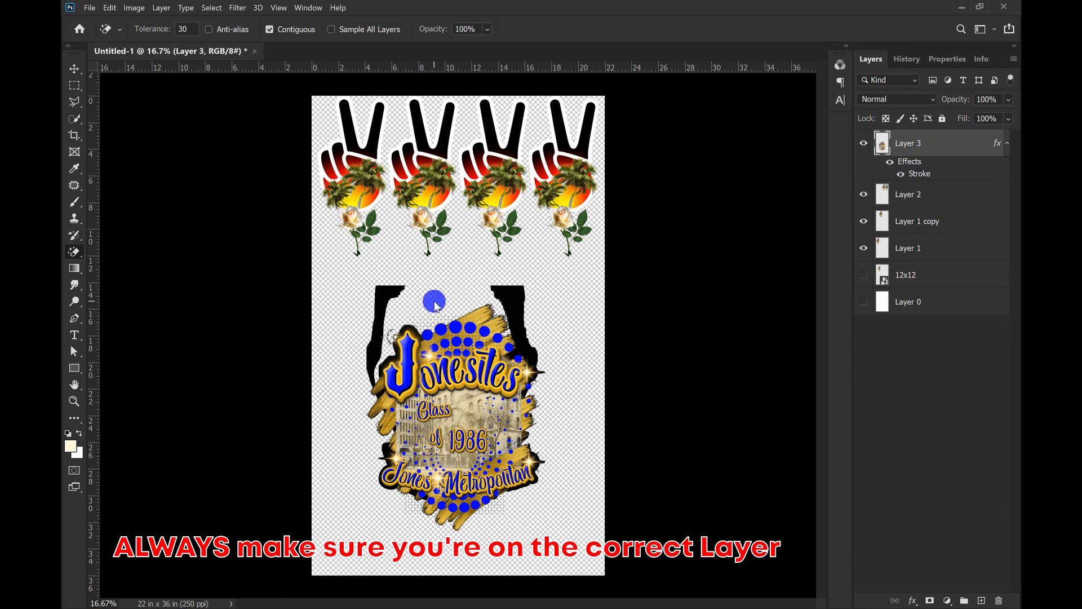
left_click(380, 297)
left_click(384, 292)
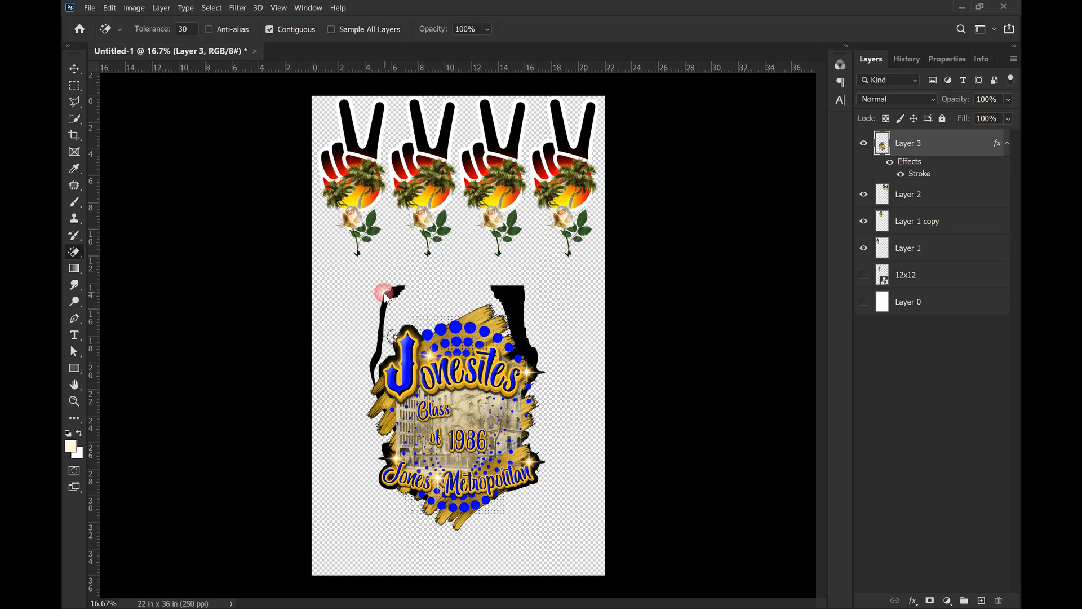
left_click(398, 289)
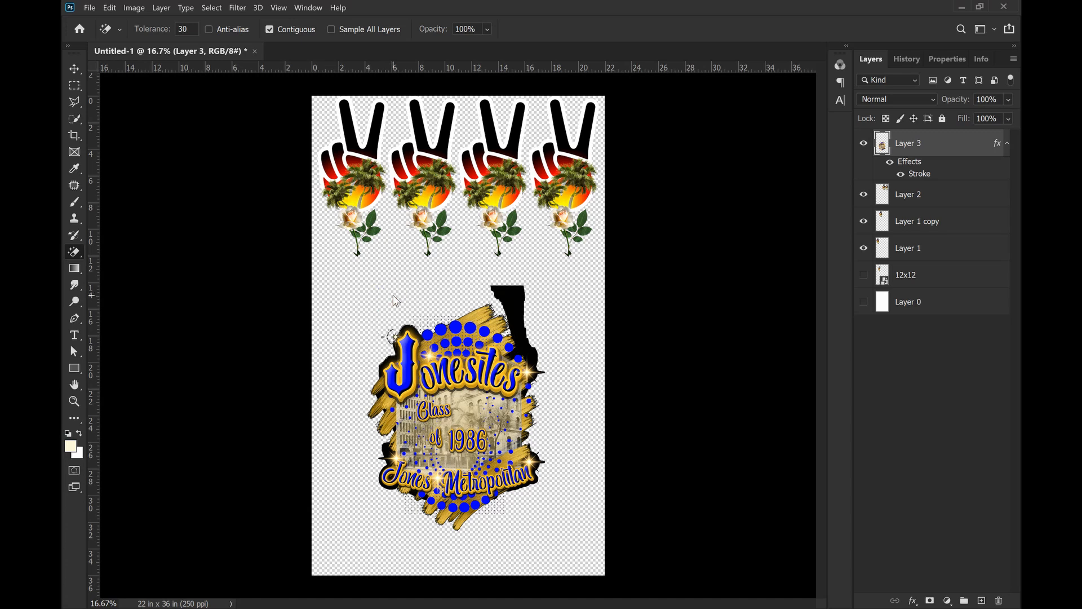
left_click(496, 289)
left_click(518, 291)
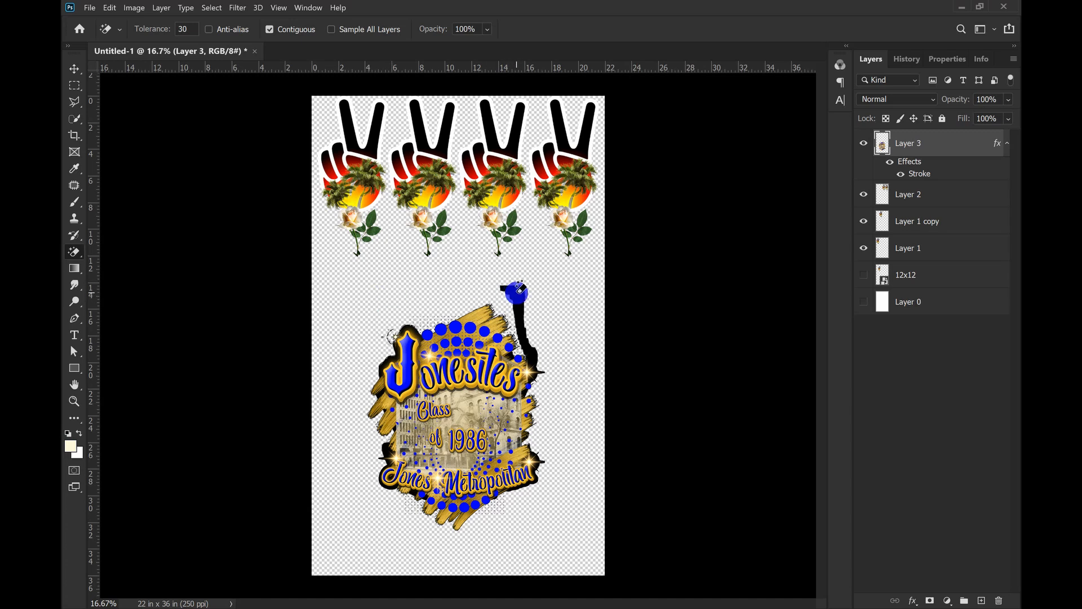
left_click(516, 292)
left_click(524, 288)
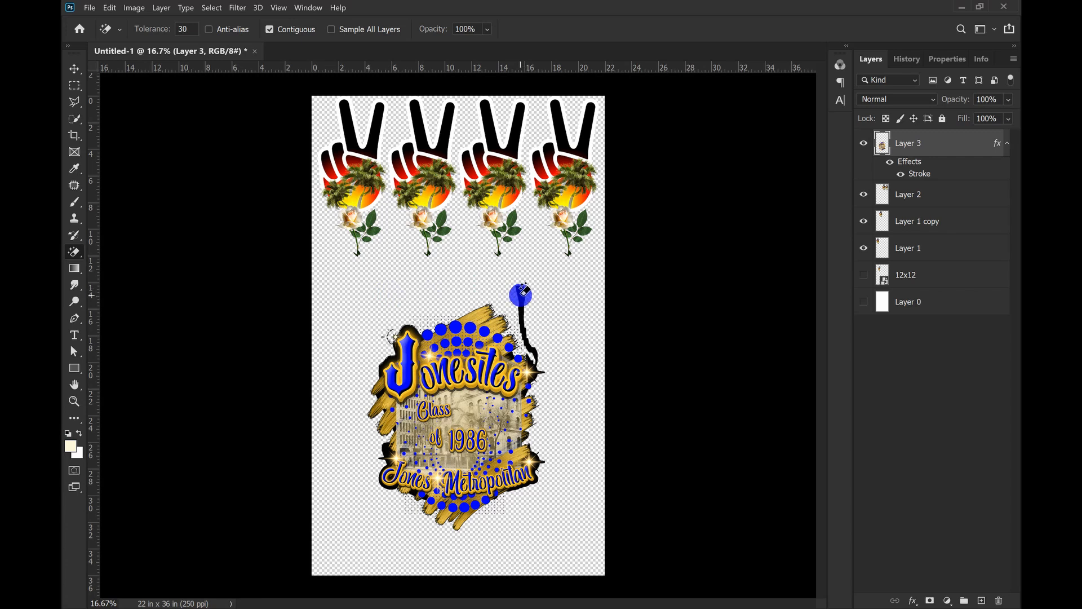
left_click(522, 299)
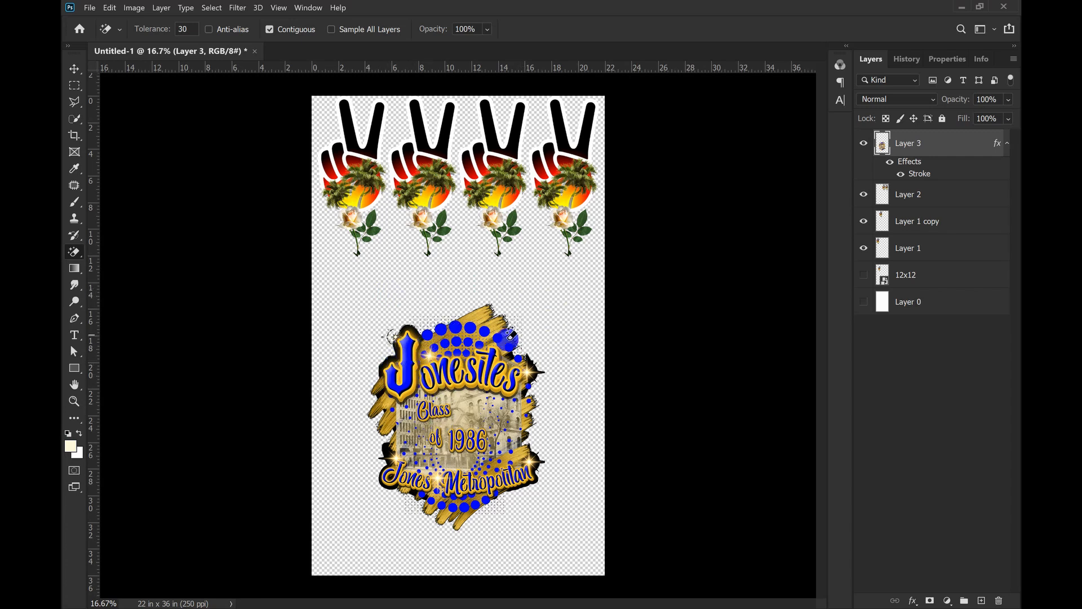
- Erase the stray black specks above and beside the upper-left star of the Jonesites design on Layer 3 with the Eraser Tool
left_click(531, 415)
key("ctrl+plus")
key("ctrl+plus")
key("ctrl+plus")
key("ctrl+plus")
key("ctrl+plus")
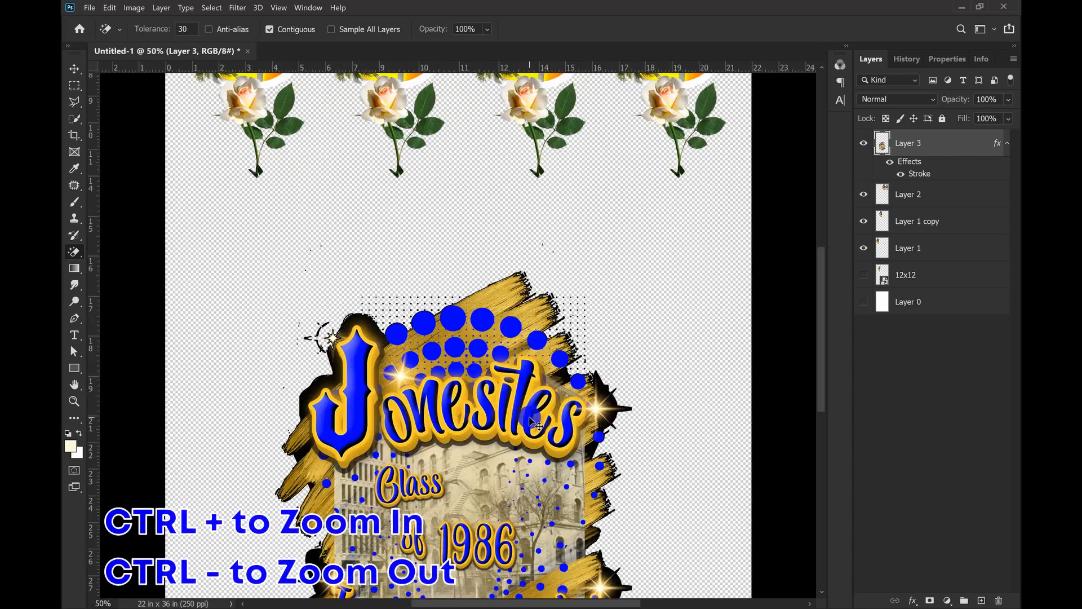
scroll(531, 414, "left", 3)
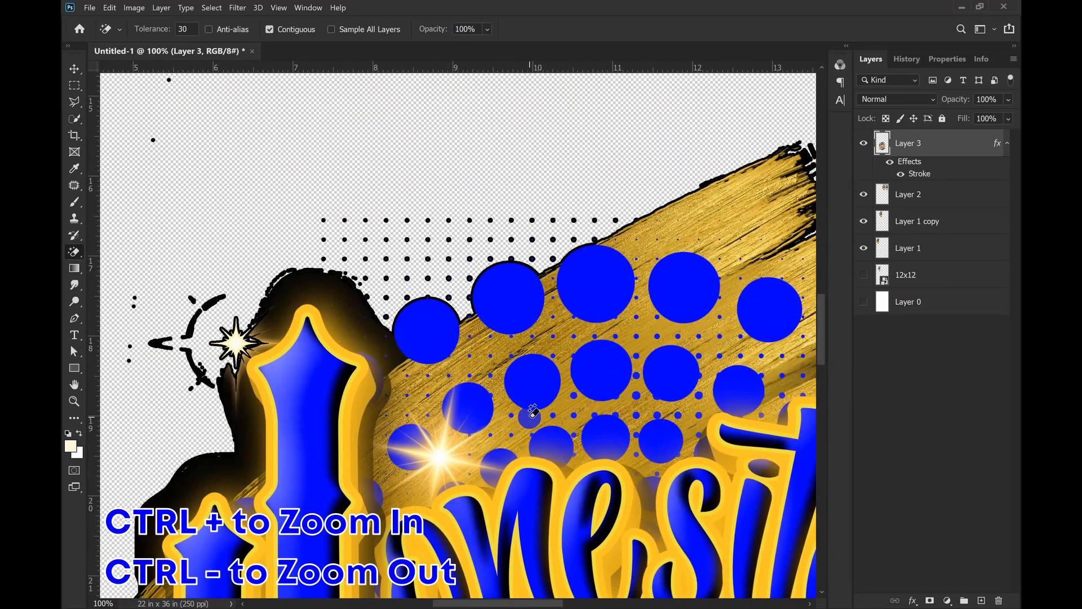
scroll(530, 415, "down", 2)
scroll(532, 412, "left", 3)
scroll(533, 411, "up", 4)
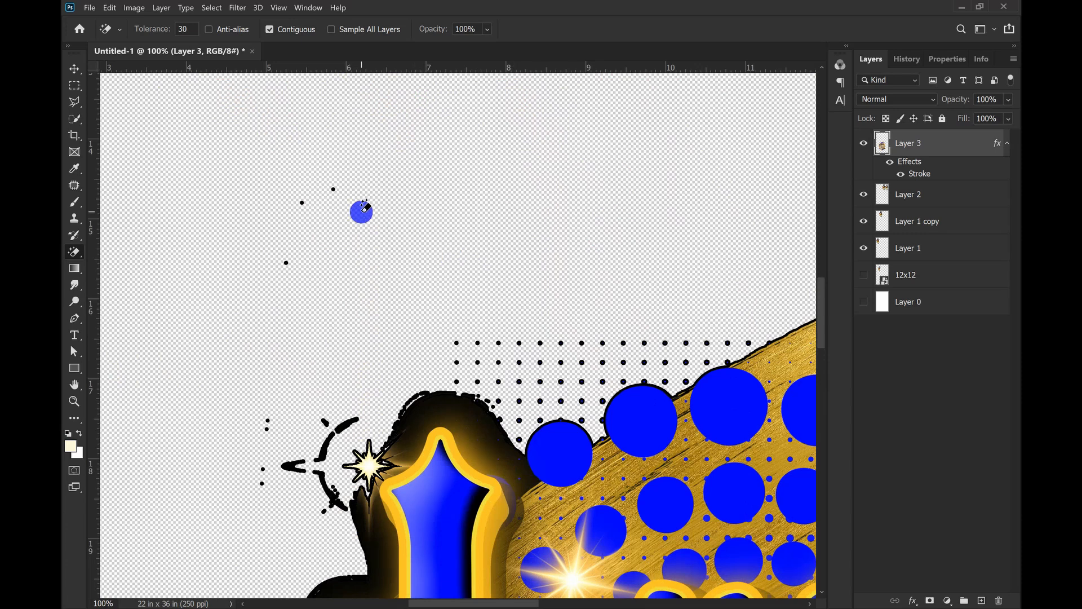
right_click(77, 256)
left_click(115, 249)
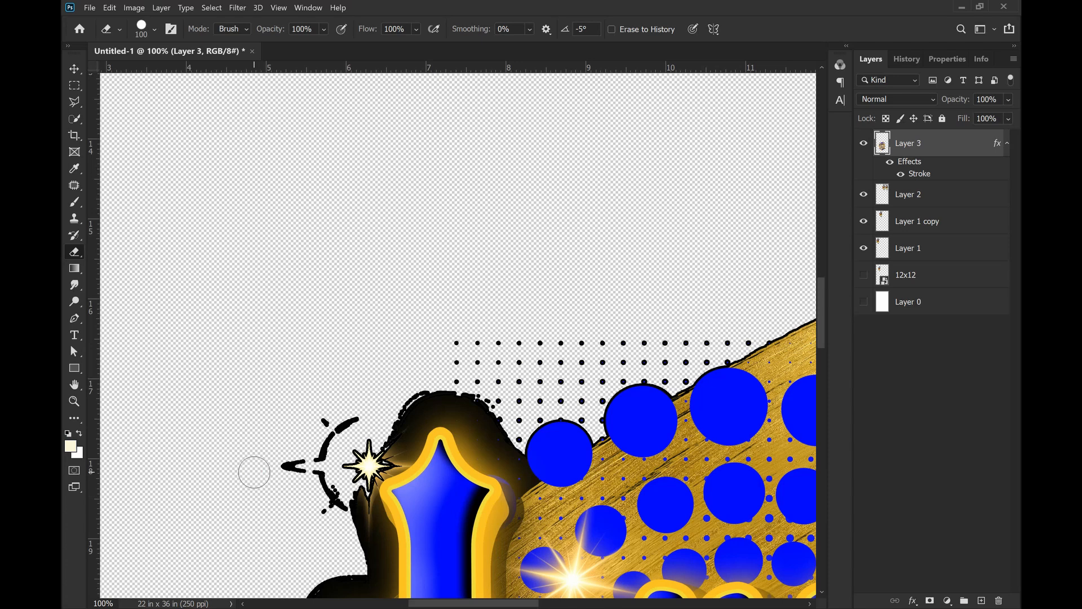
- Erase the remaining stray specks along the left side, bottom and right side of the Jonesites design
scroll(254, 472, "down", 6)
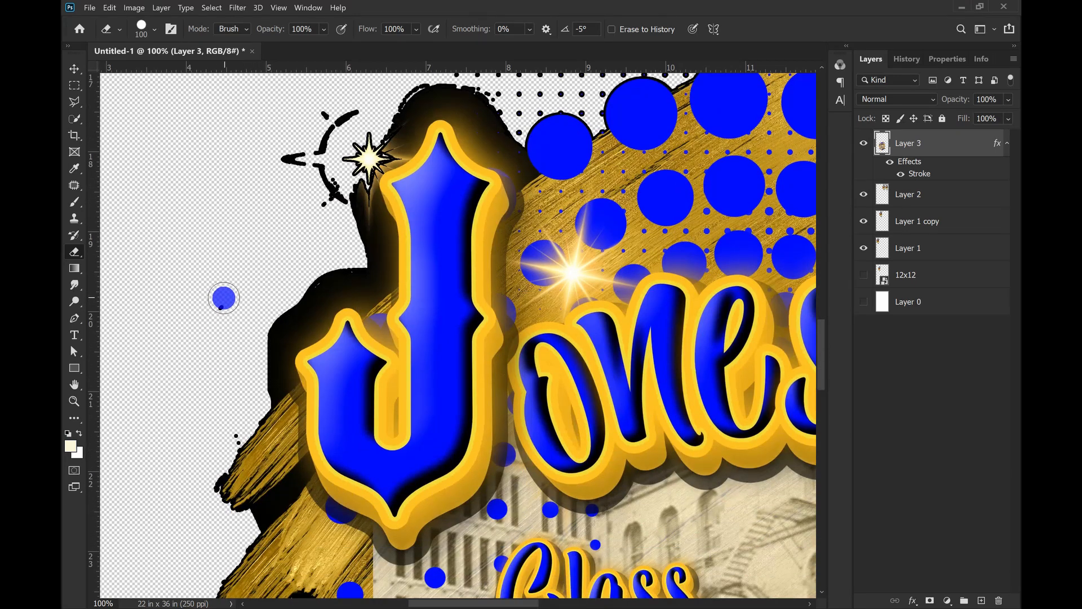
scroll(208, 335, "down", 13)
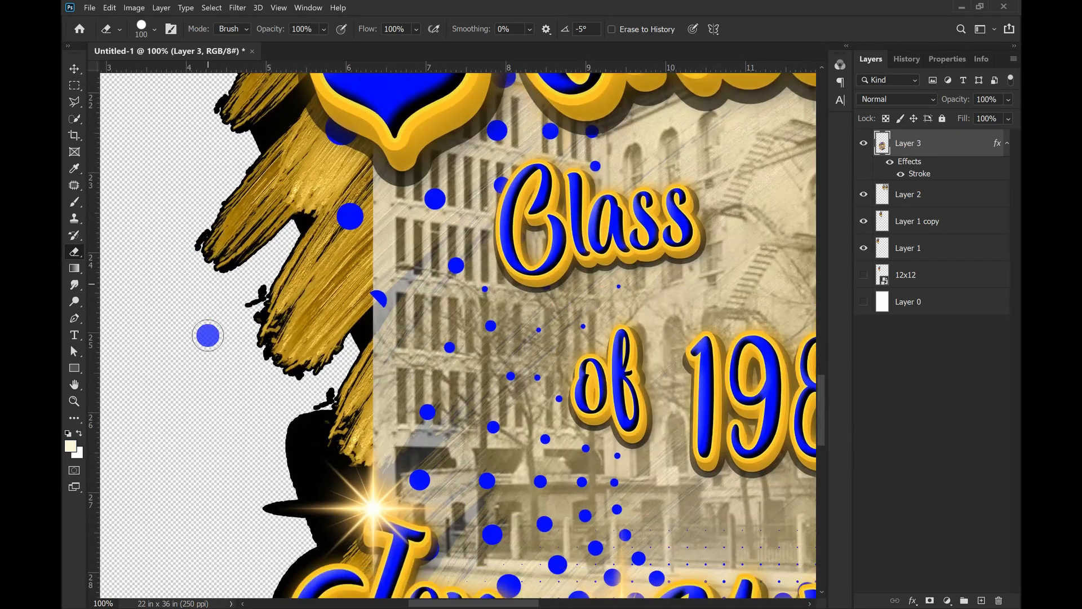
scroll(208, 336, "right", 12)
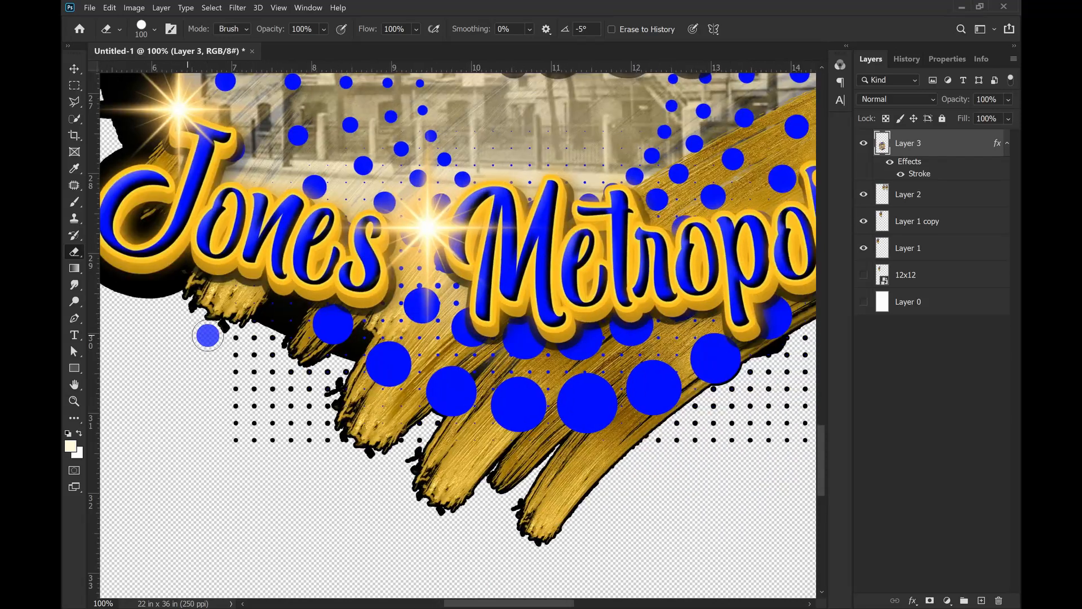
scroll(208, 335, "up", 11)
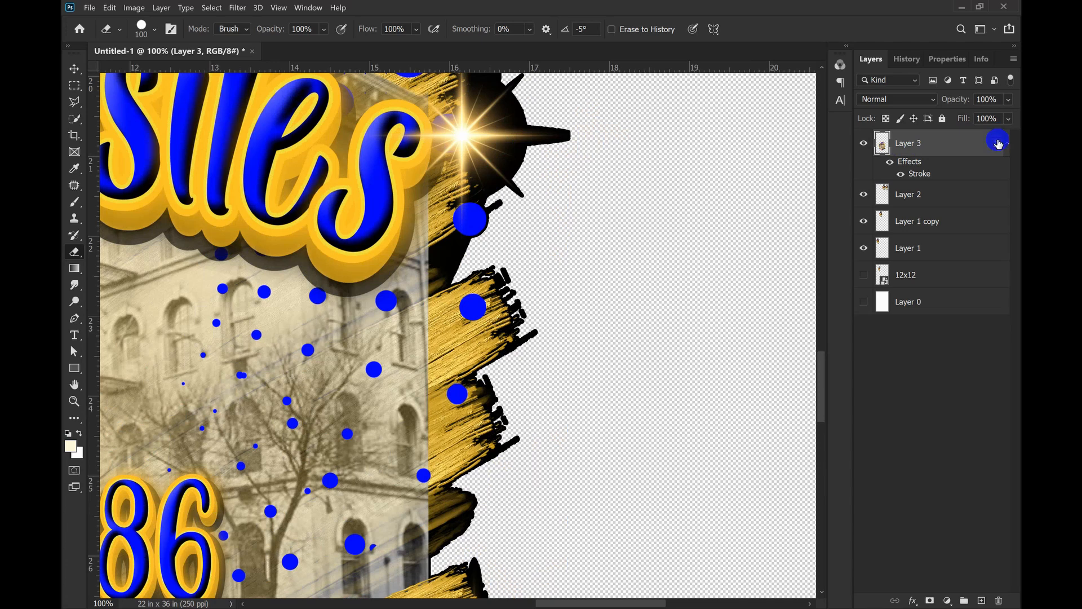
- Toggle Layer 3's Stroke effect off and on to compare the Jonesites design with and without it, leaving it enabled
double_click(998, 144)
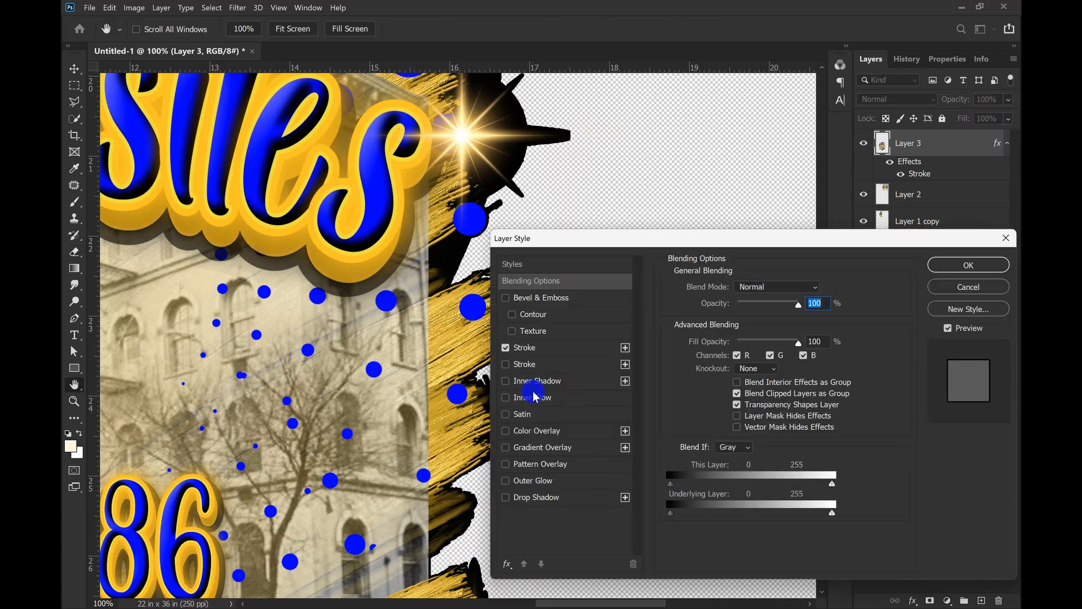
left_click(506, 348)
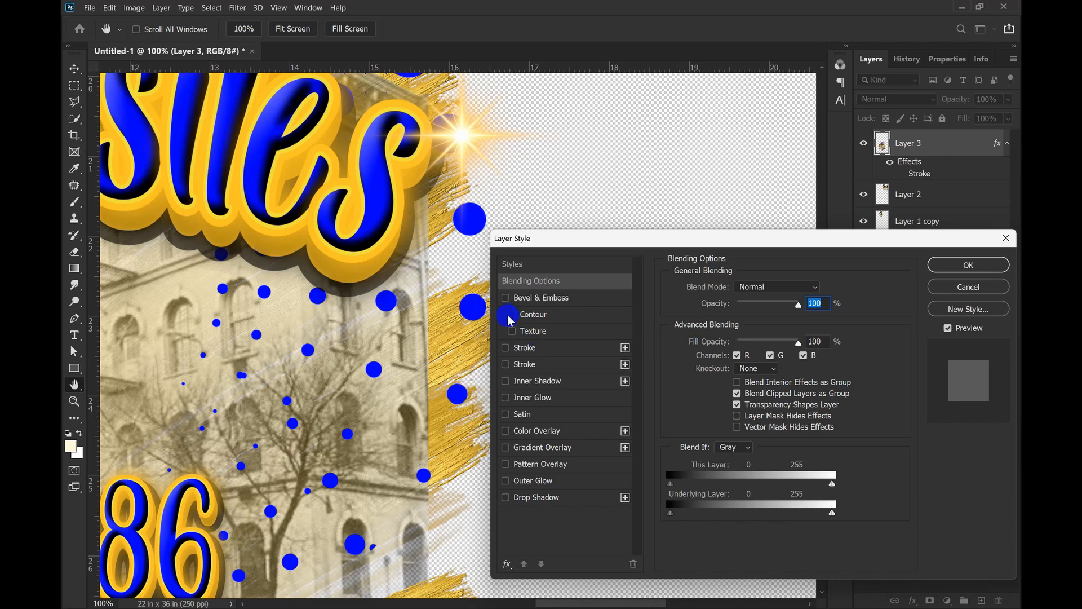
left_click(505, 348)
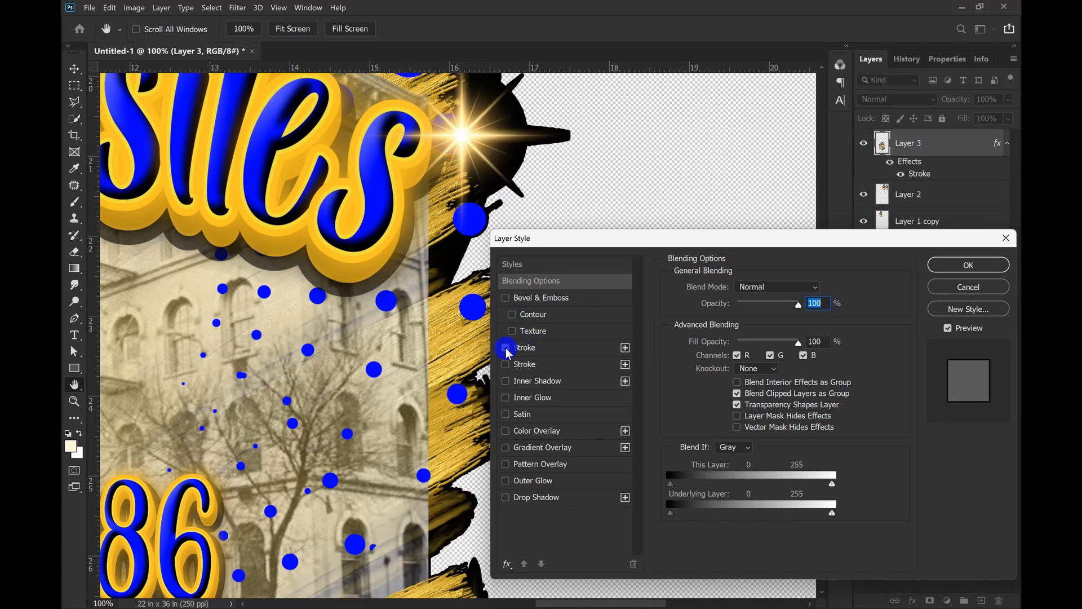
left_click(506, 347)
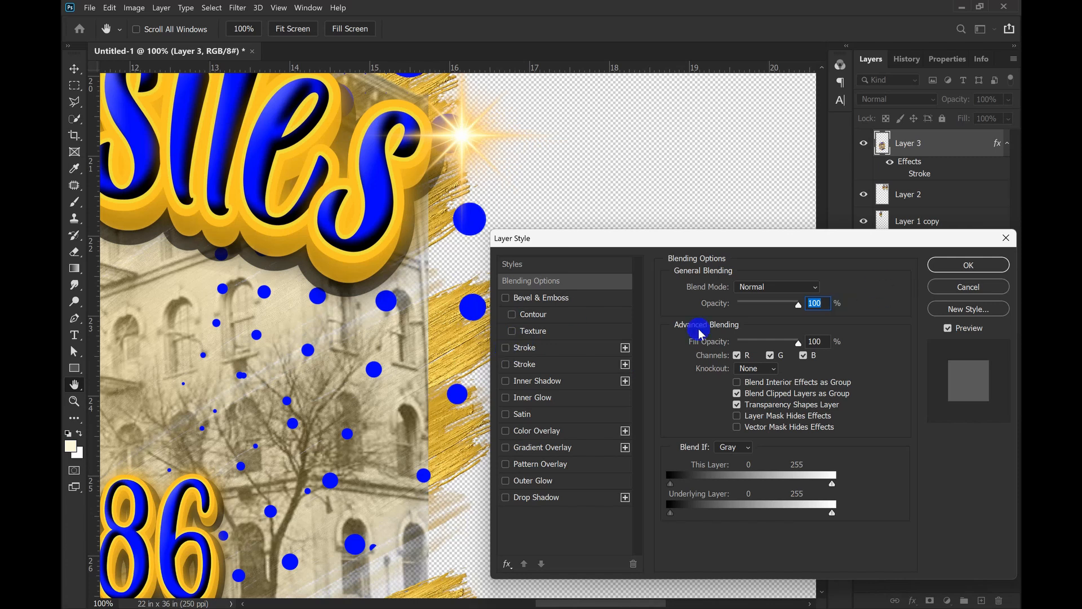
key("ctrl+minus")
key("ctrl+minus")
key("ctrl+minus")
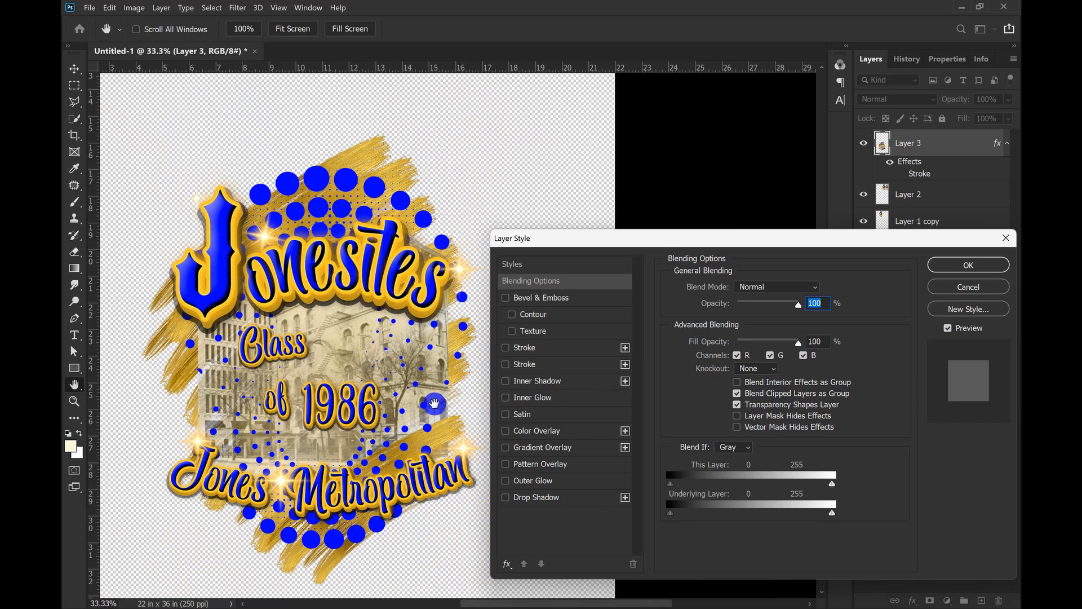
left_click(505, 348)
left_click(506, 349)
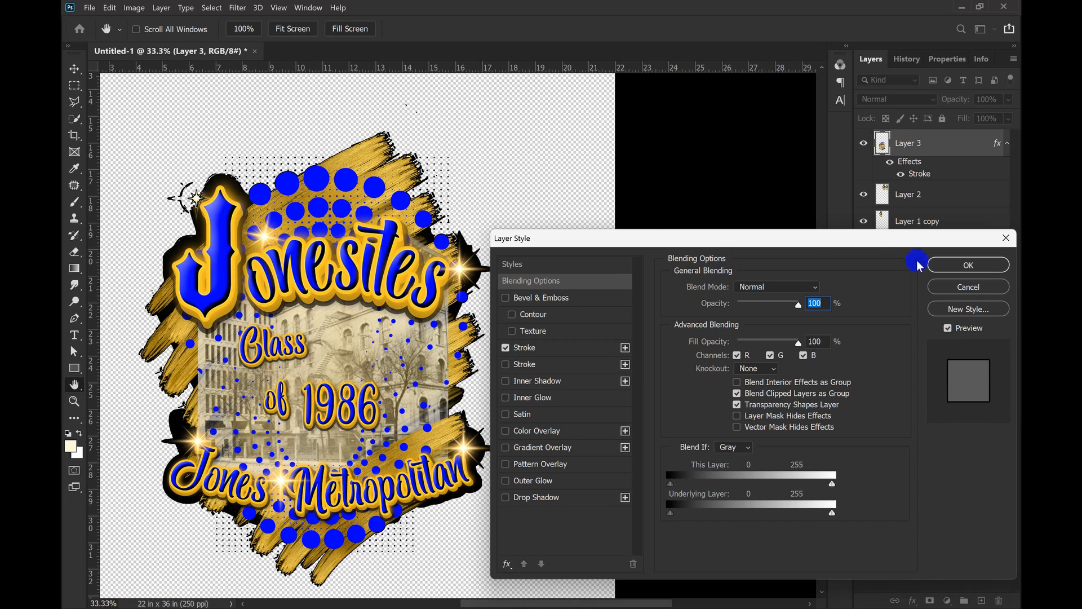
left_click(947, 264)
- Erase the leftover specks above the upper right of the Jonesites design with the Eraser Tool and check around its edges
left_click(76, 254)
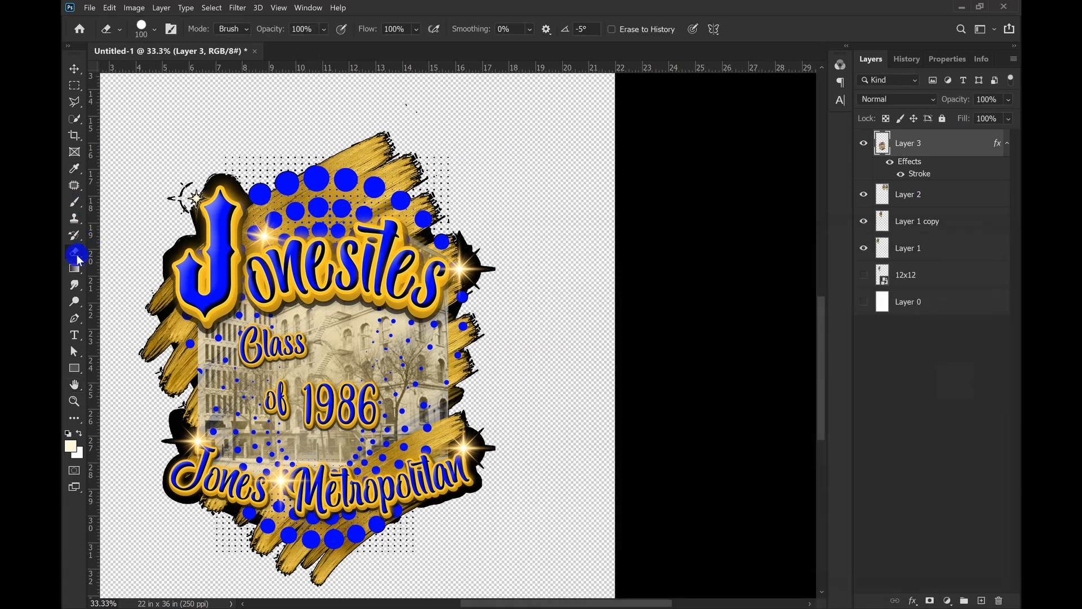
right_click(78, 258)
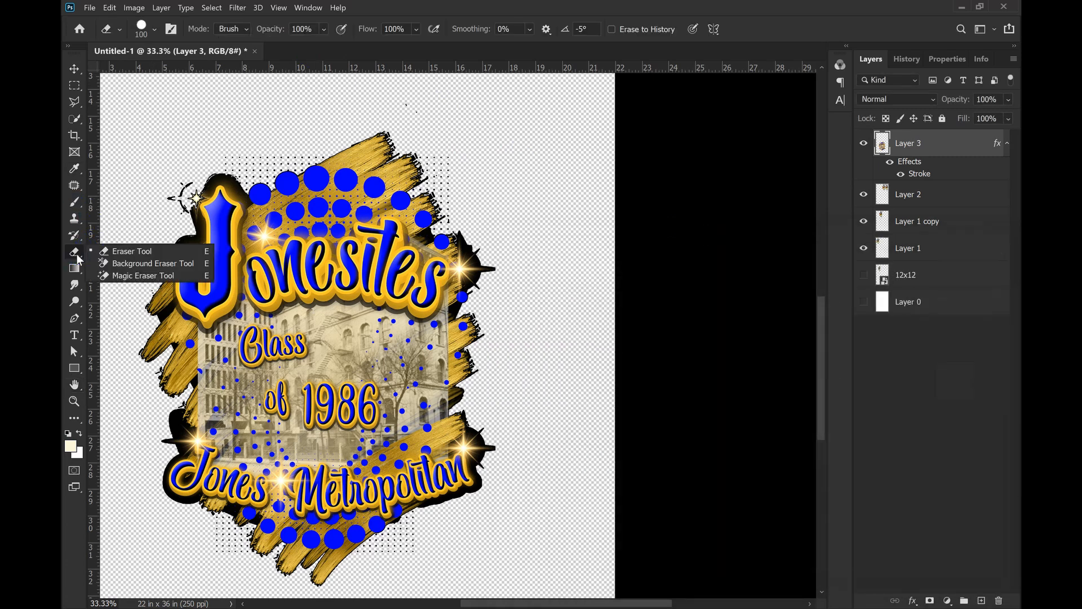
left_click(122, 251)
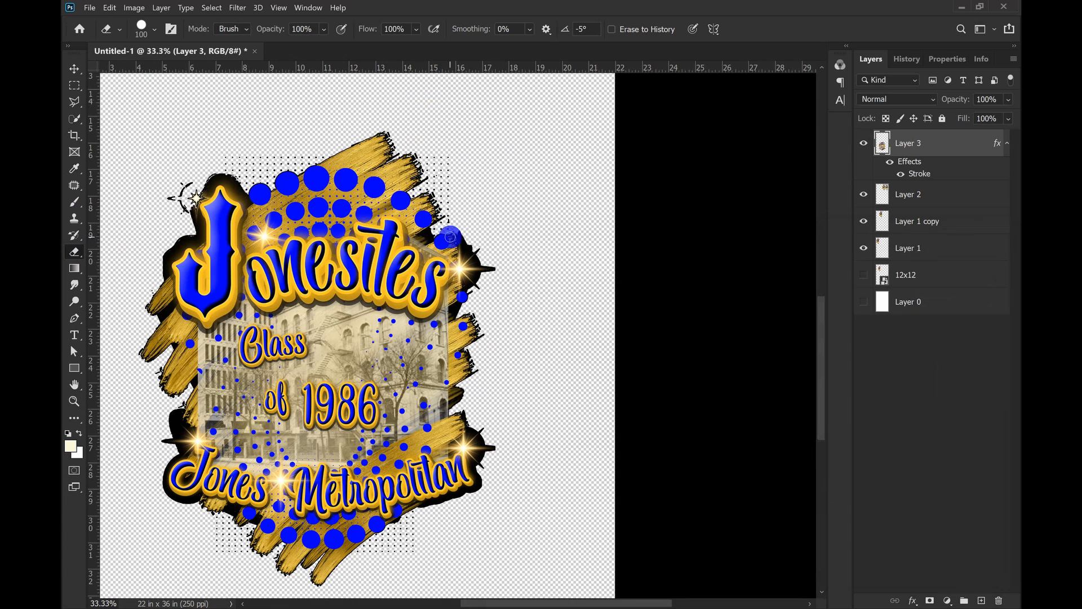
scroll(325, 476, "down", 3)
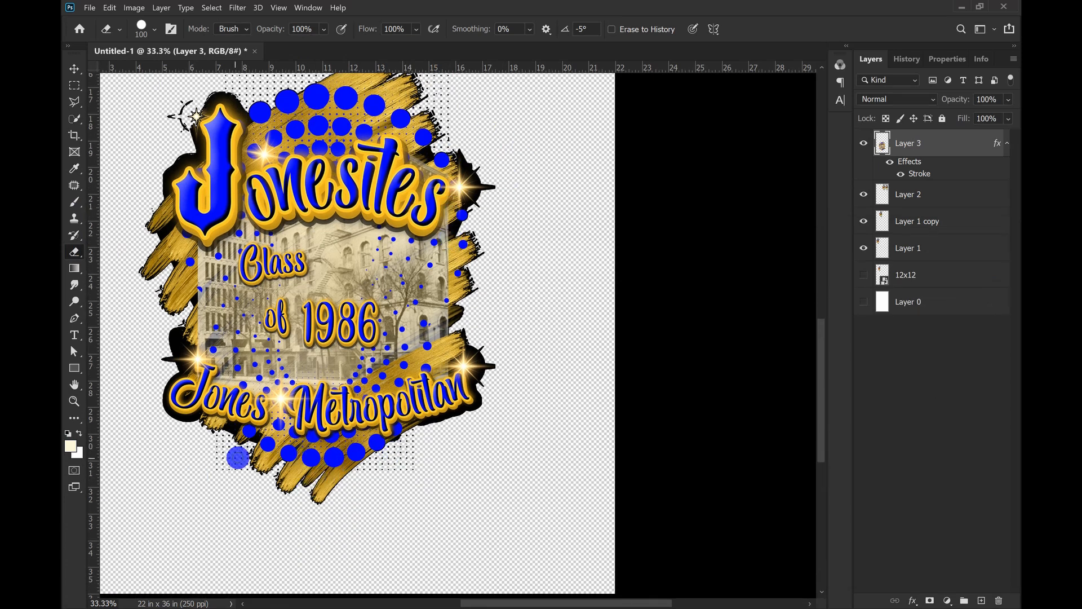
scroll(412, 110, "up", 3)
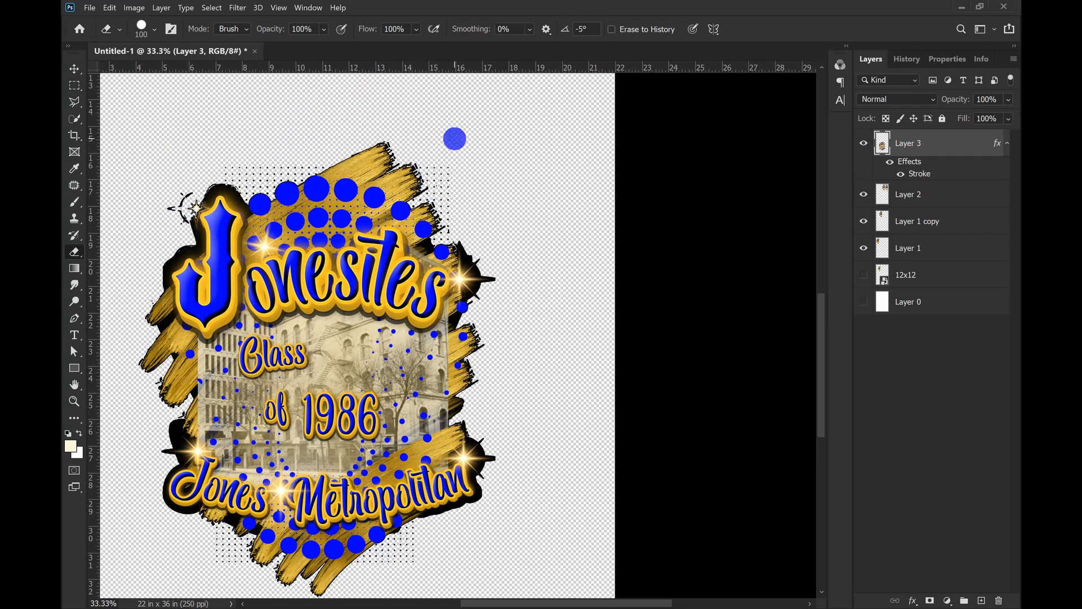
scroll(455, 139, "down", 3)
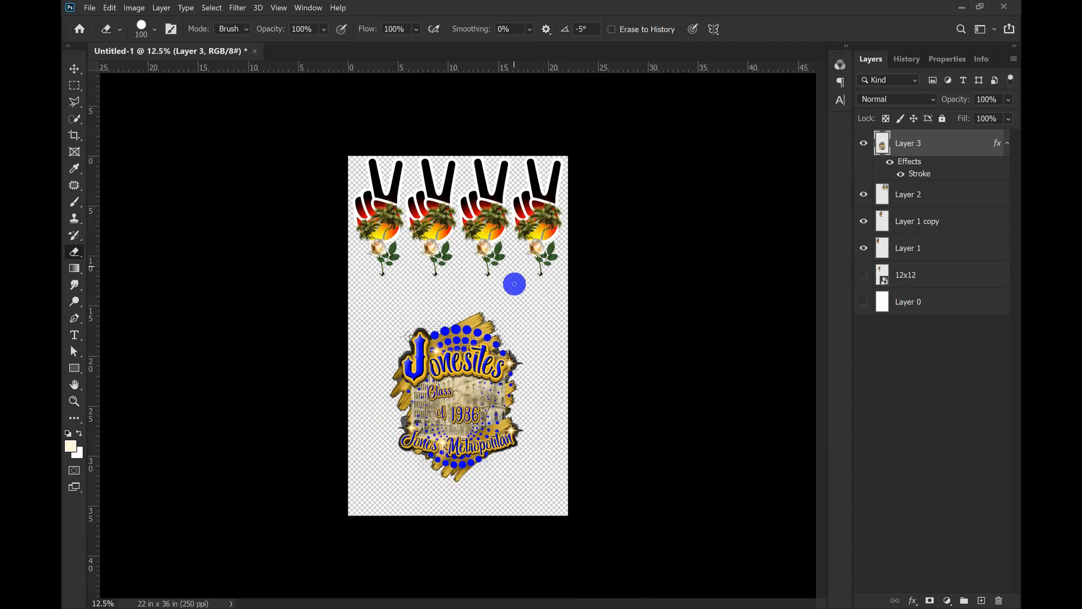
- Hide Layer 3's Stroke effect and scale the Jonesites design proportionally to 75.28%
left_click(899, 176)
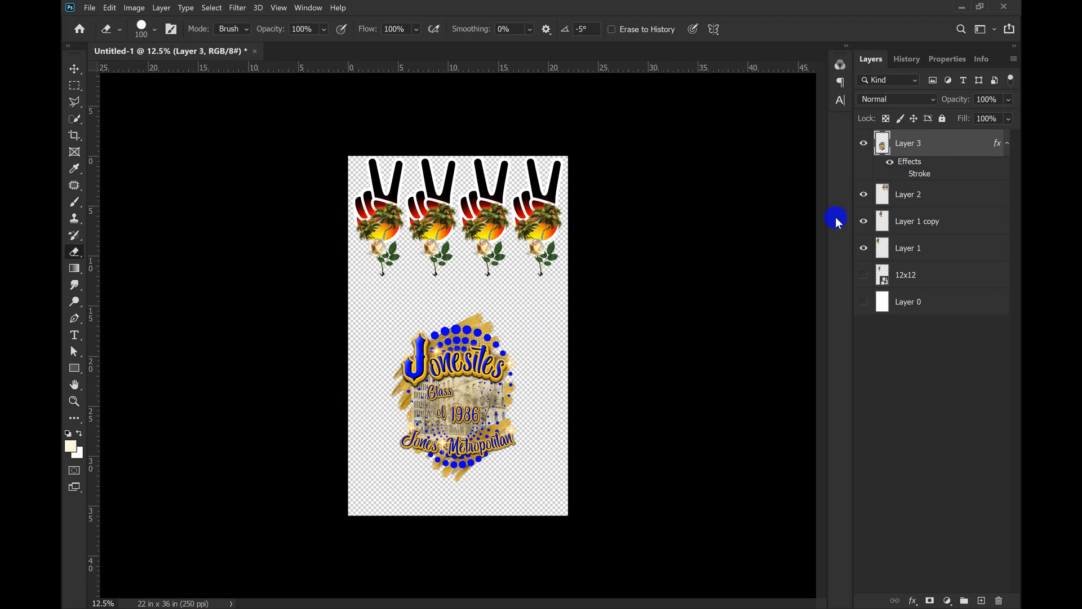
key("ctrl+t")
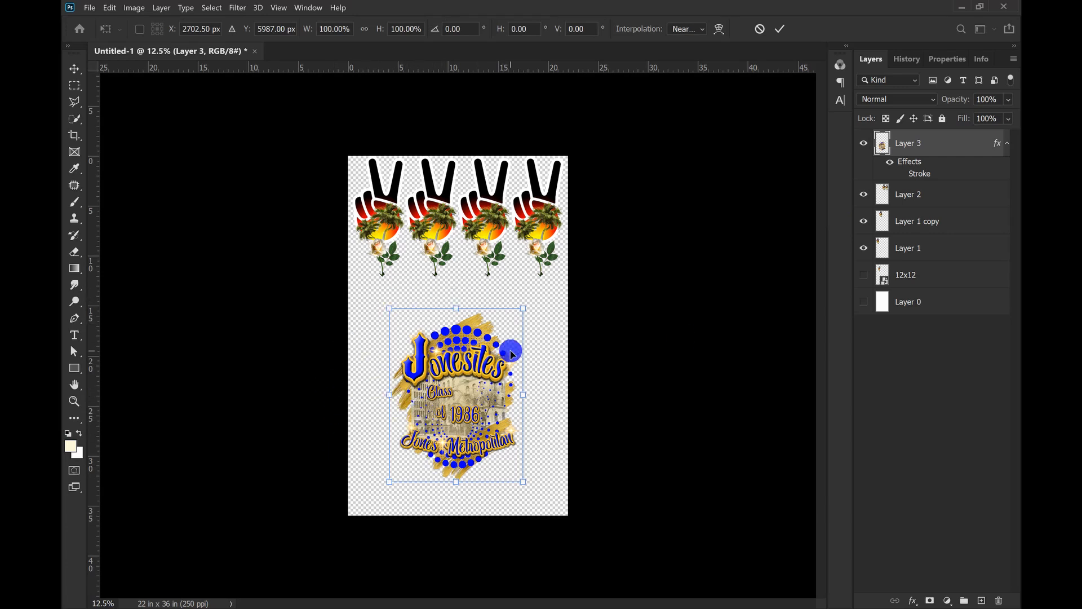
left_click_drag(528, 483, 492, 470)
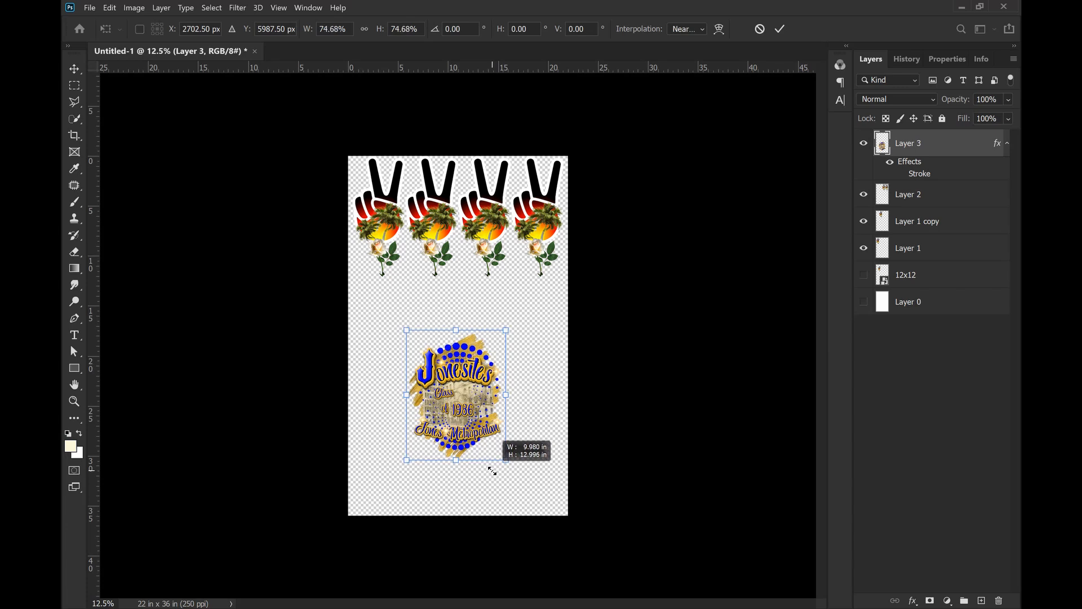
left_click_drag(492, 470, 490, 473)
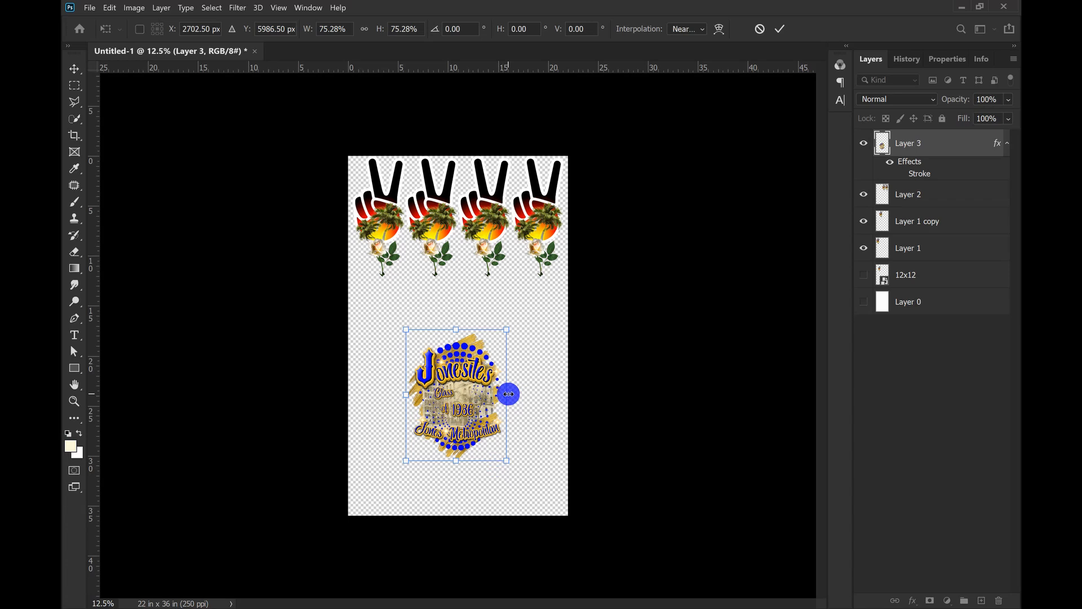
- Move the scaled Jonesites design to the canvas's left edge just below the peace-hand row and apply the transform
left_click_drag(508, 394, 404, 355)
key("ctrl+z")
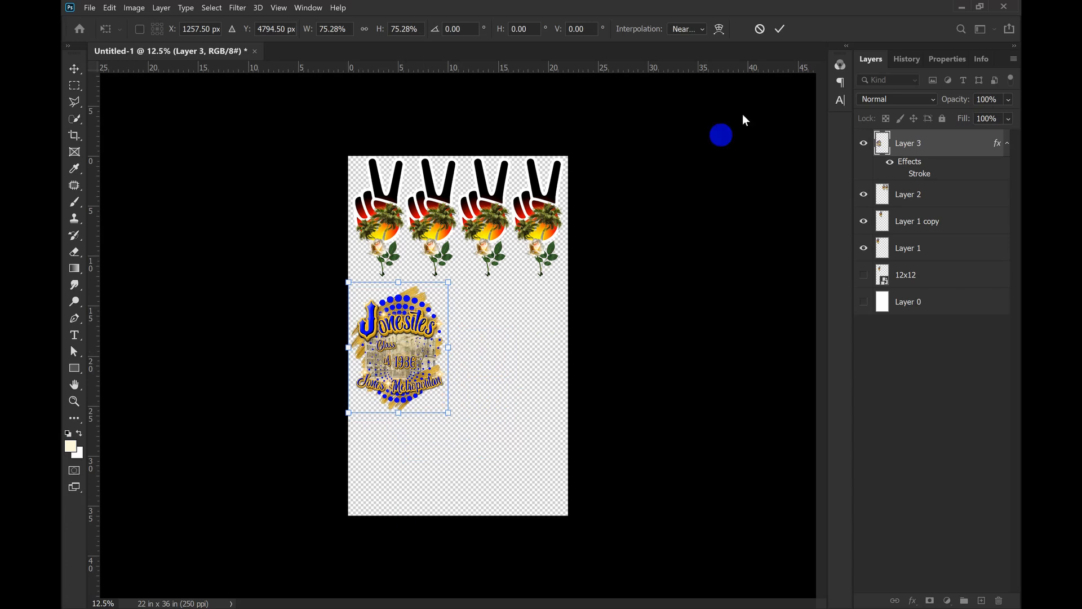
left_click(778, 31)
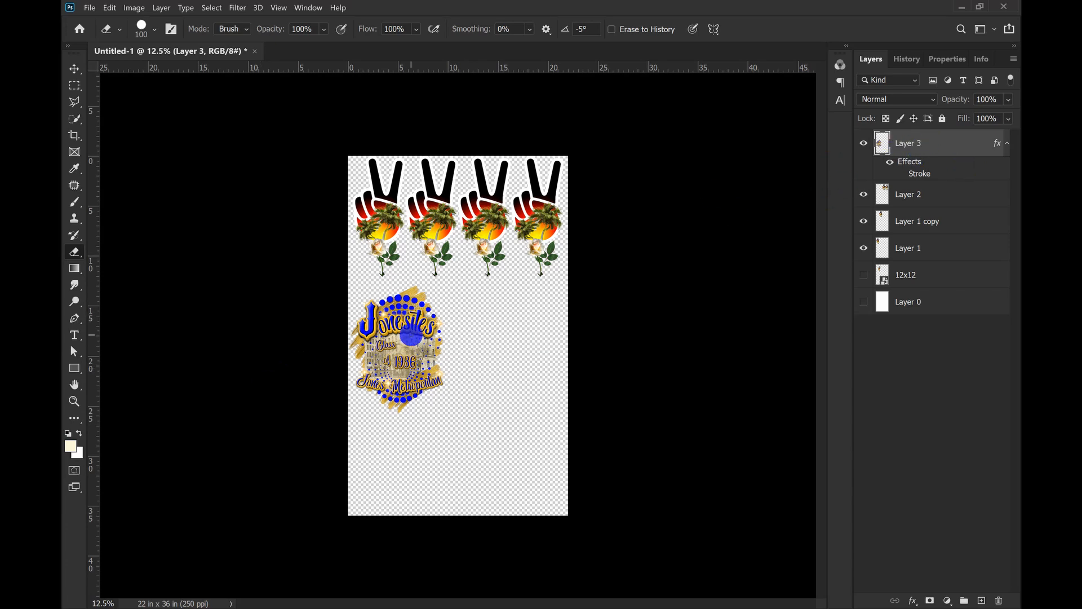
- Duplicate Layer 3 and place the copy of the Jonesites design directly to the right of the original
key("ctrl+j")
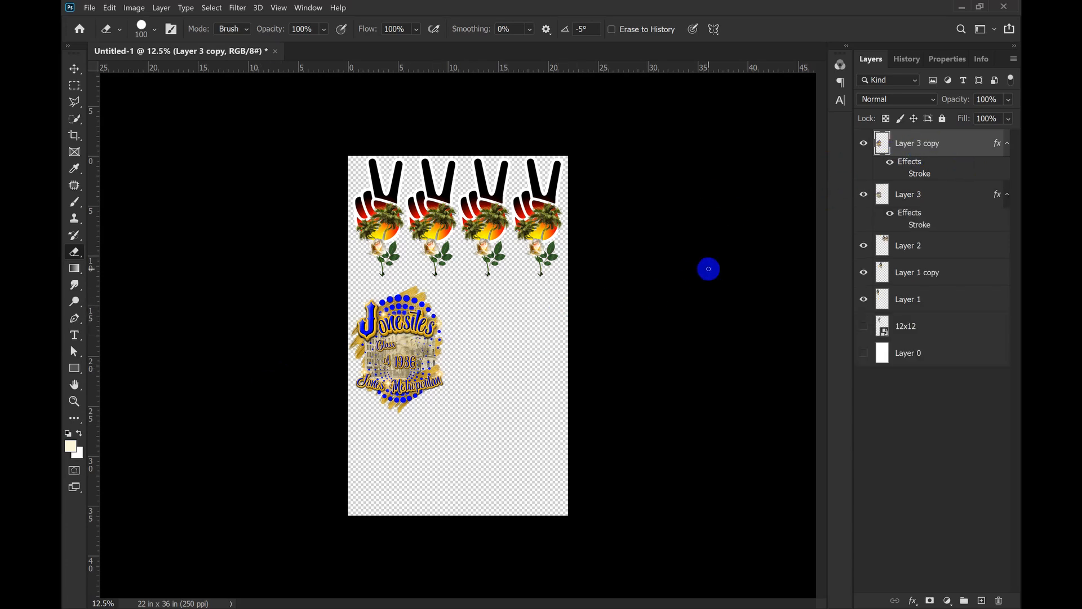
left_click(73, 69)
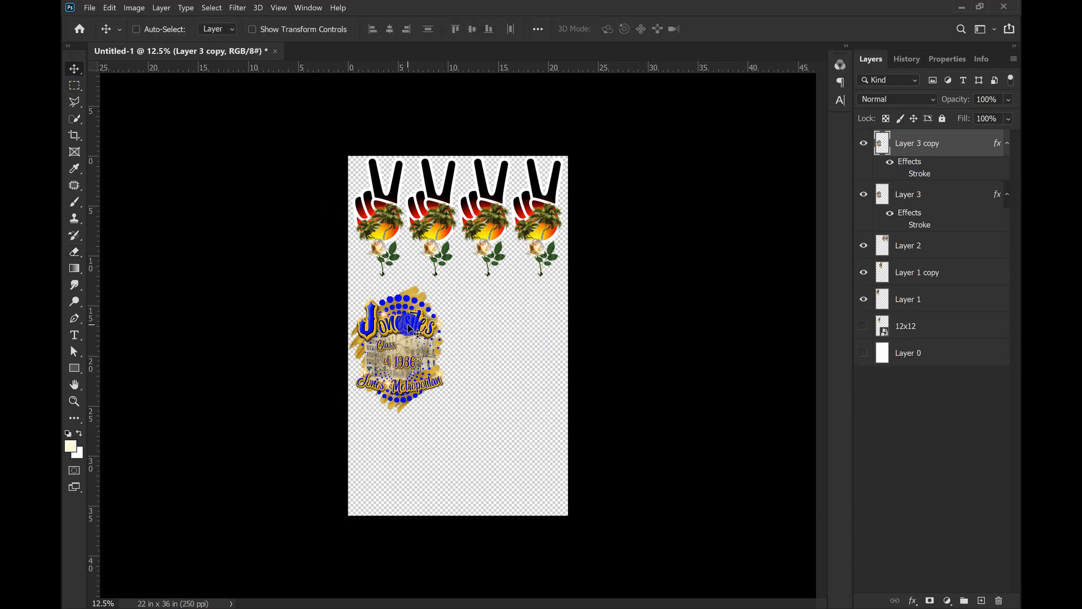
left_click_drag(417, 332, 515, 340)
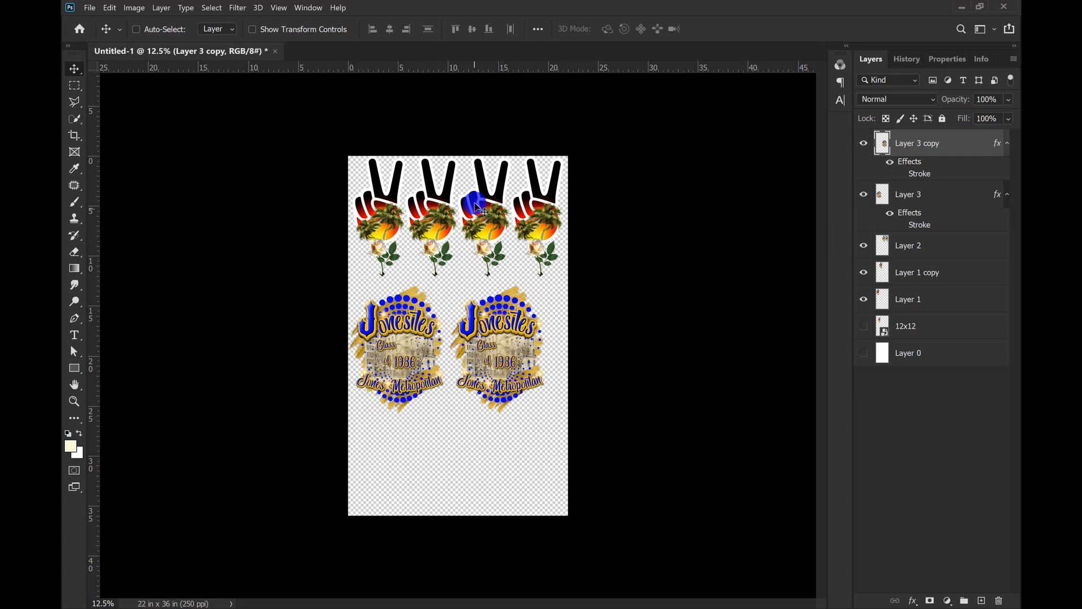
- Duplicate Layer 2 and move the copied pair of peace hands to the canvas's lower-left corner beneath the Jonesites designs
left_click(905, 246)
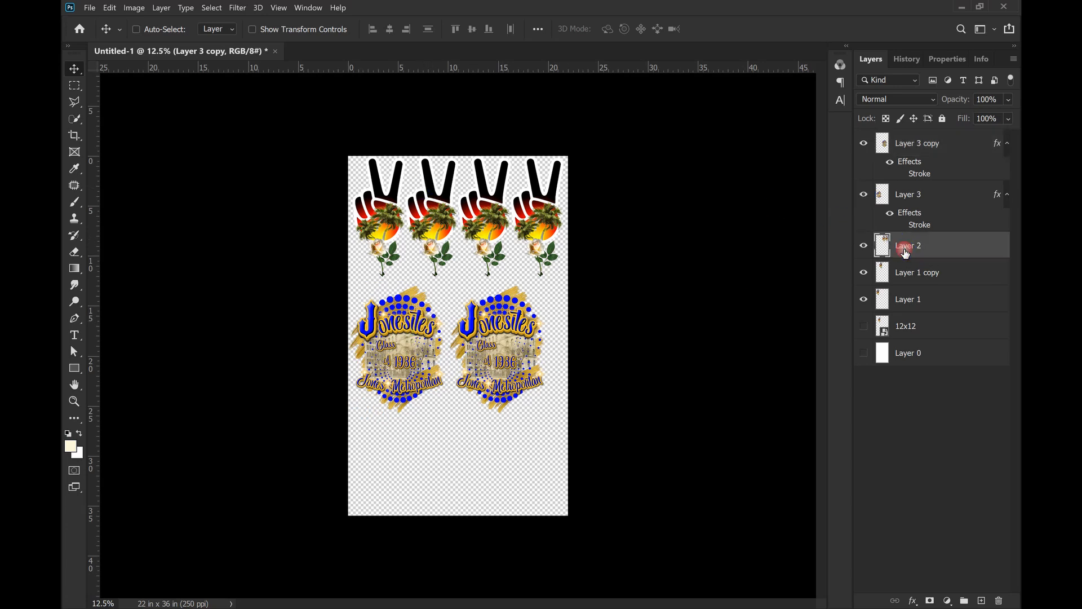
left_click(867, 249)
left_click(867, 249)
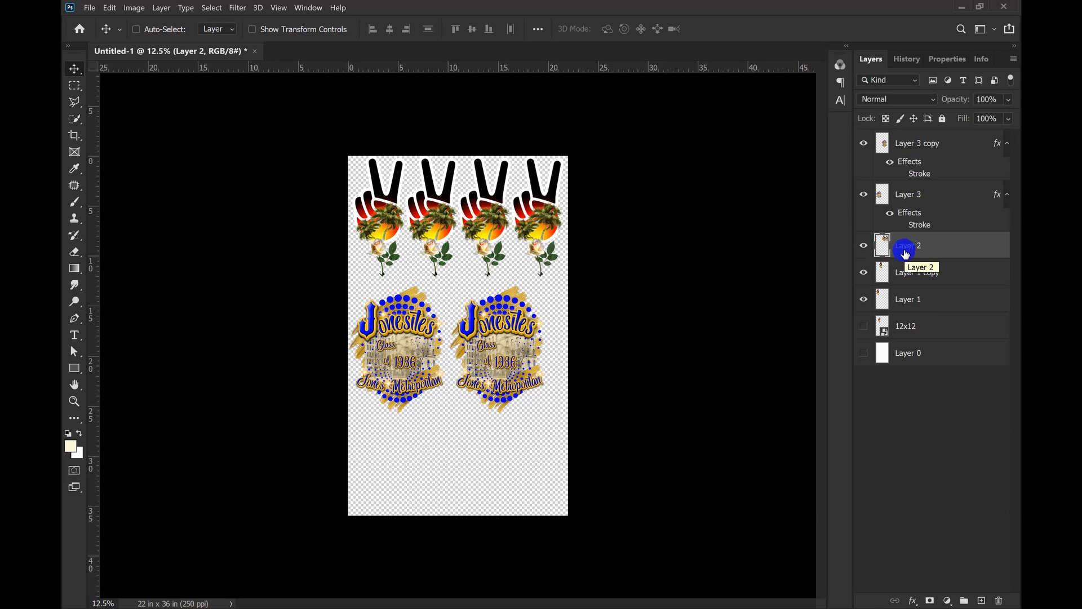
key("ctrl+j")
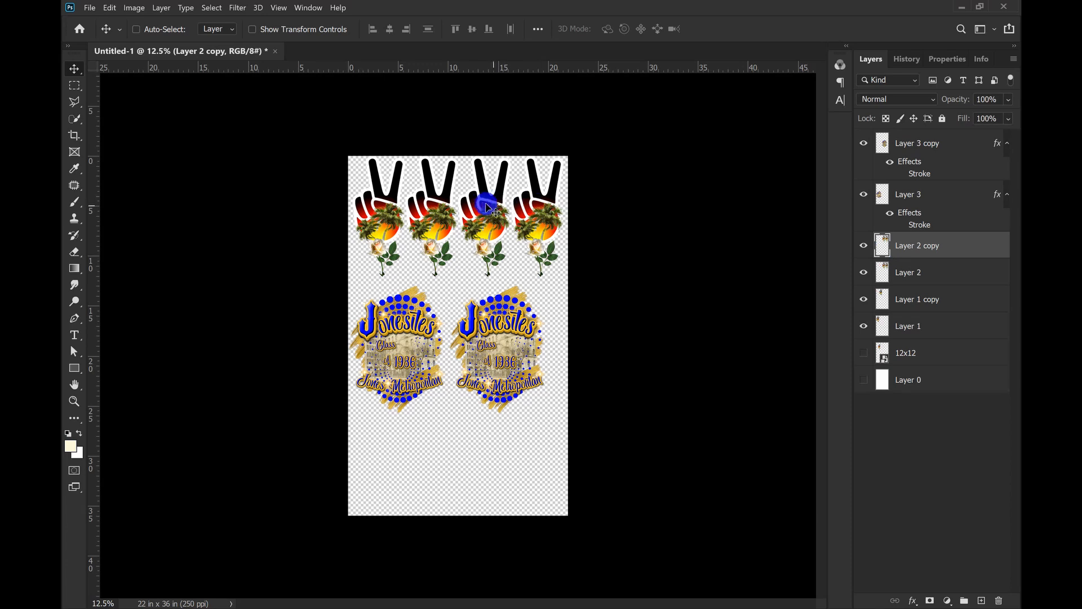
left_click_drag(490, 210, 377, 435)
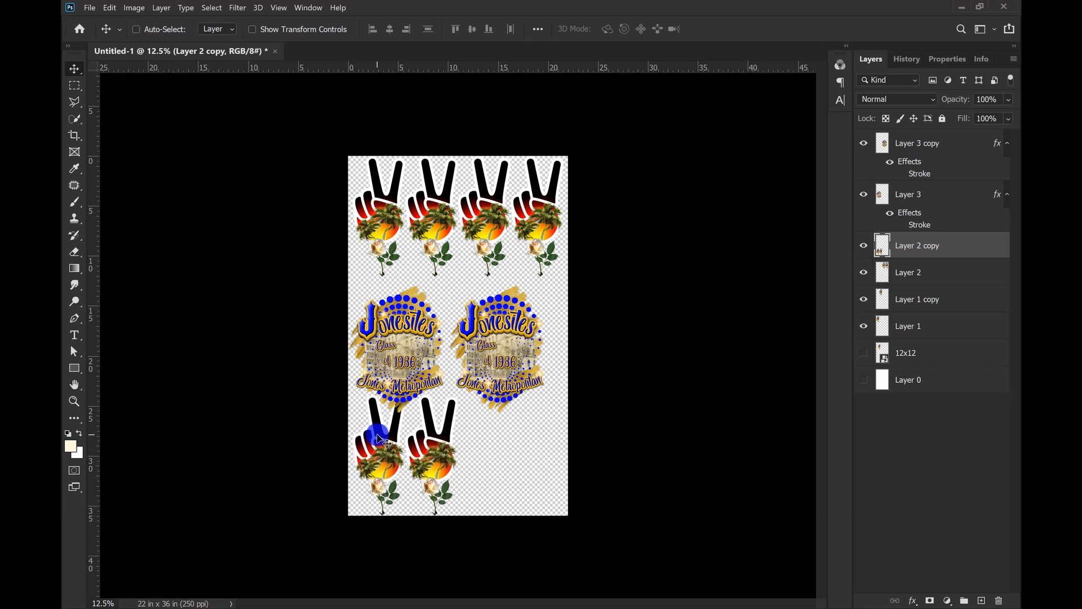
- Nudge the copied pair of peace hands slightly closer to the canvas's left edge
key("Left")
key("Left")
key("Left")
key("Left")
key("Left")
key("Left")
key("Left")
key("Left")
key("Left")
key("Left")
key("Left")
key("Left")
key("Left")
key("Left")
key("Left")
key("Left")
key("Left")
key("Left")
key("Left")
key("Left")
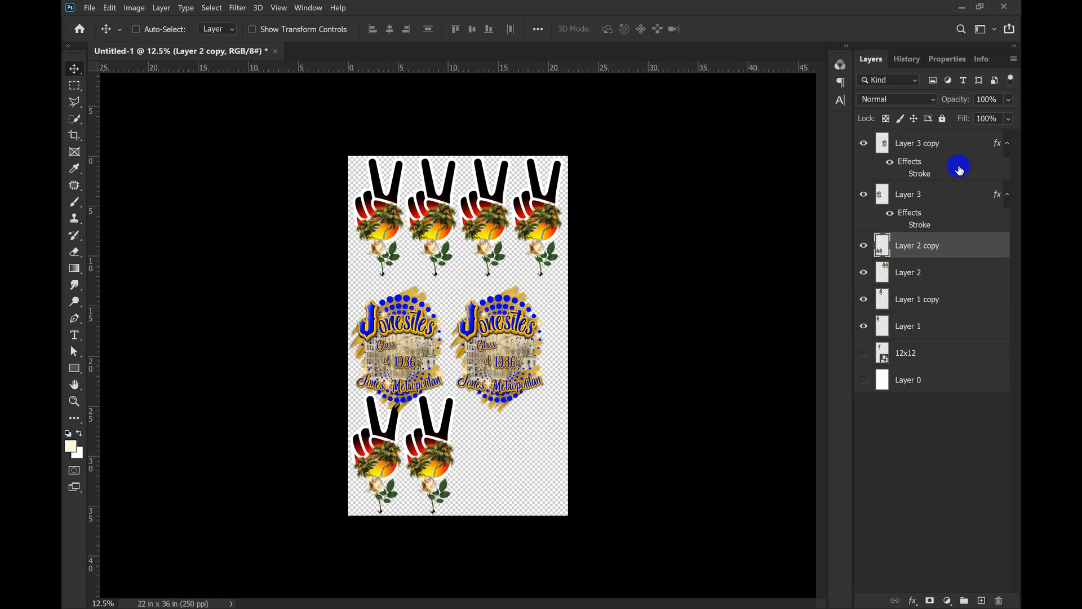
- Select Layer 3 and Layer 3 copy together and move both Jonesites designs up into the gap between the peace-hand rows
left_click(940, 146)
left_click(918, 212, "ctrl")
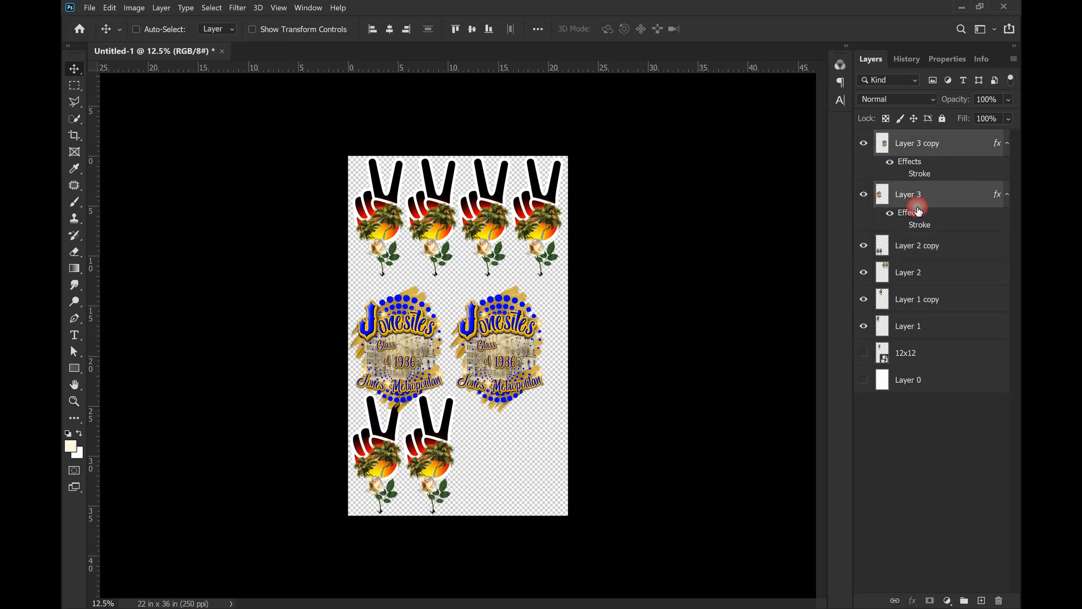
left_click_drag(506, 345, 503, 326)
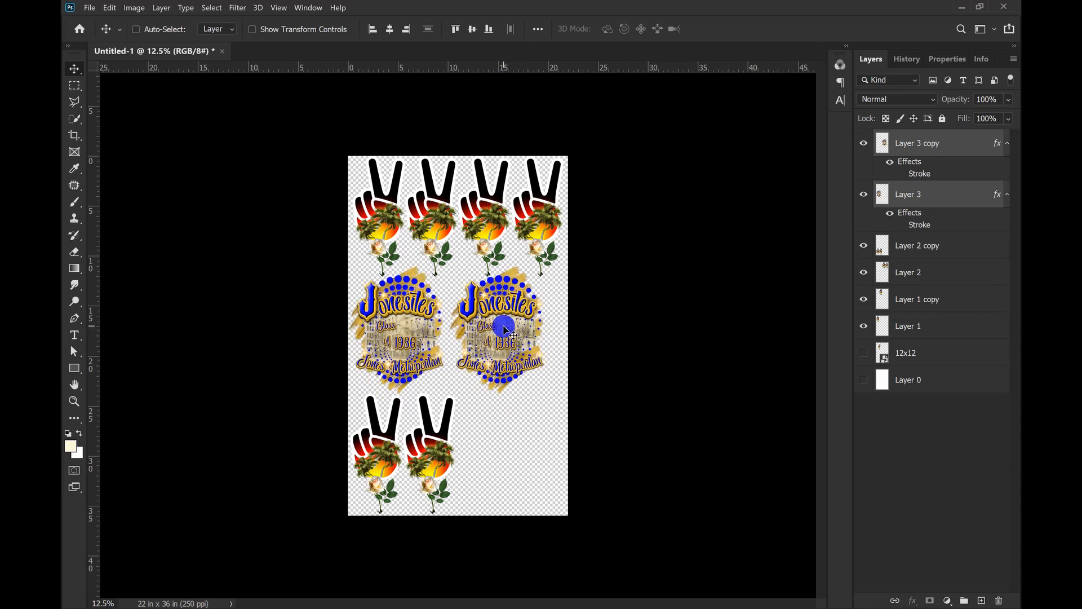
- Nudge both Jonesites designs slightly to the right, away from the canvas's left edge
key("shift+Right")
key("shift+Right")
key("shift+Right")
key("shift+Right")
key("shift+Right")
key("shift+Right")
key("shift+Right")
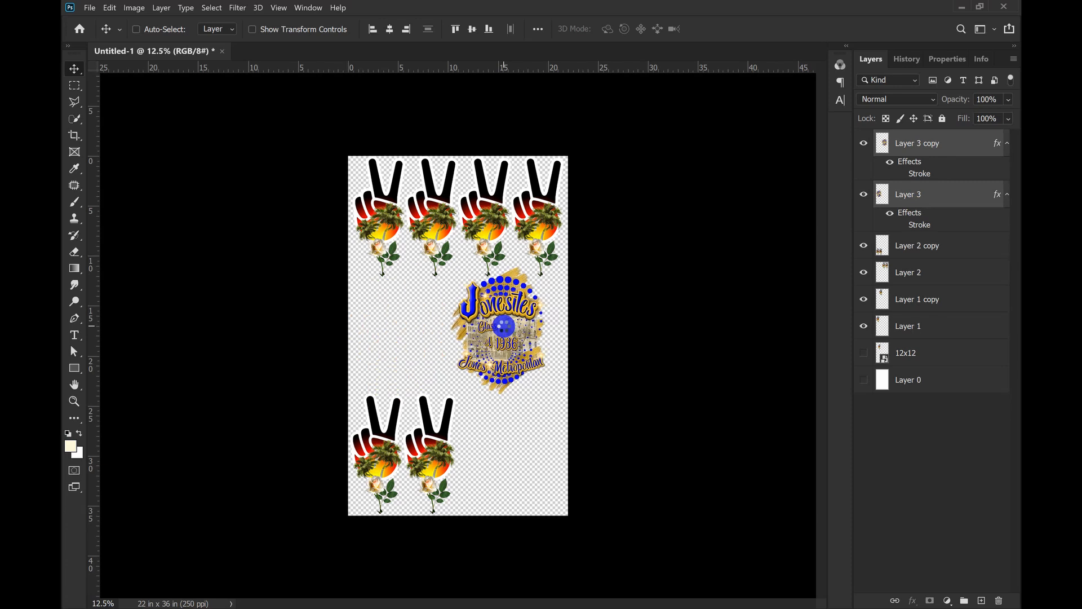
key("shift+Right")
key("shift+Right")
key("shift+Right")
key("shift+Right")
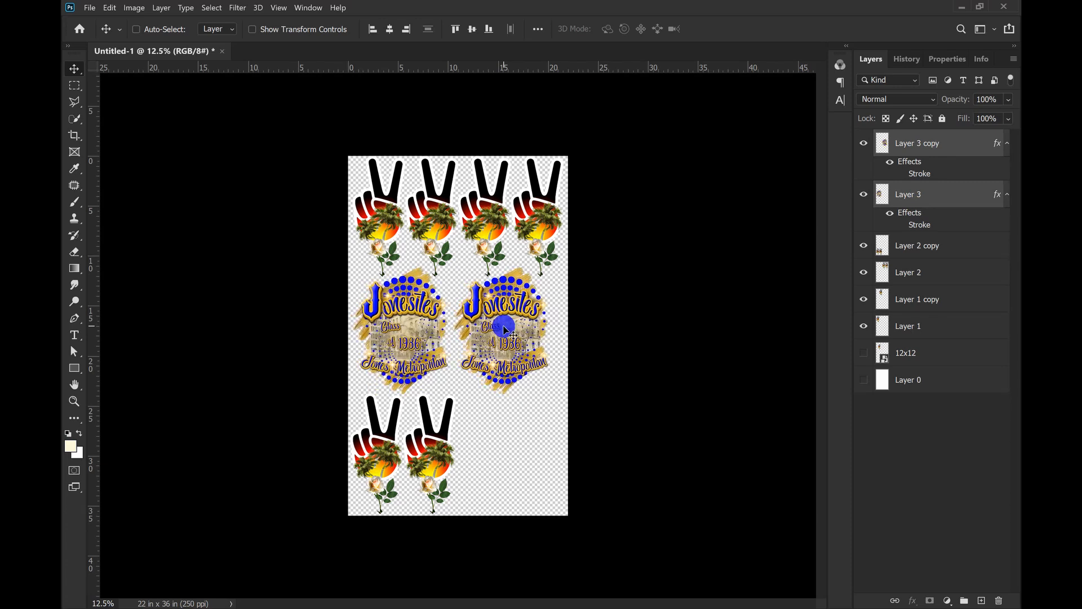
key("shift+Right")
key("shift+Right")
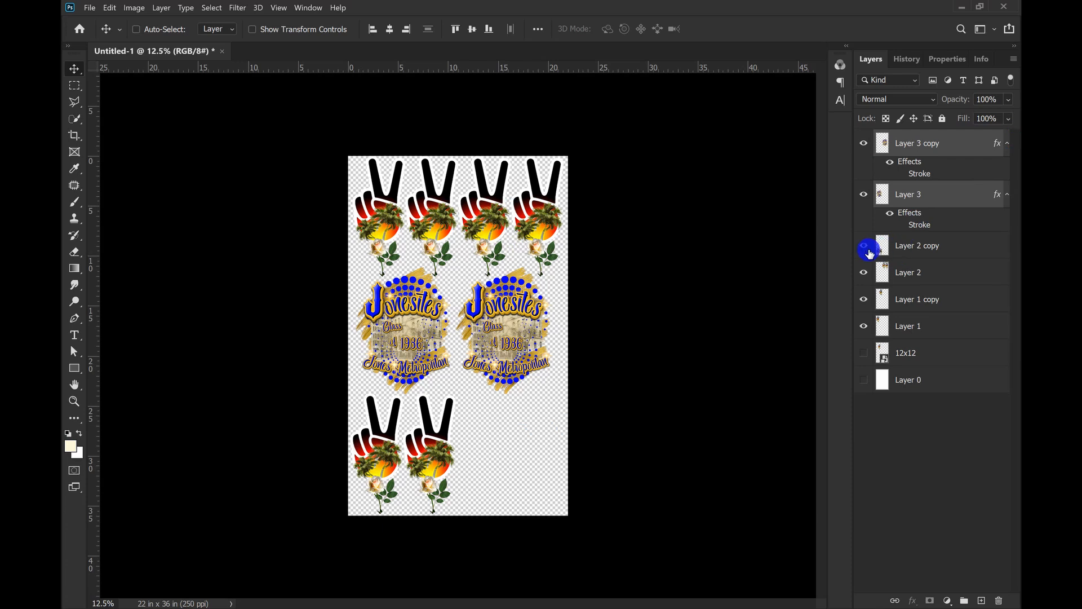
- Duplicate Layer 2 copy and place the new pair of peace hands in the canvas's lower-right corner, completing the bottom row
left_click(864, 248)
left_click(864, 248)
left_click(905, 247)
key("ctrl+j")
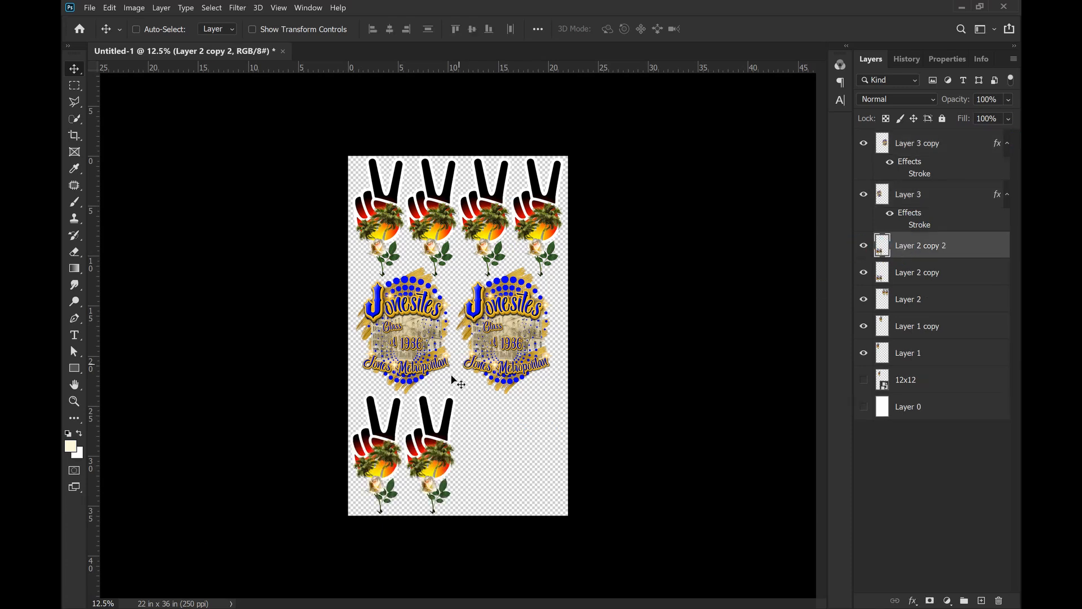
left_click_drag(434, 458, 540, 451)
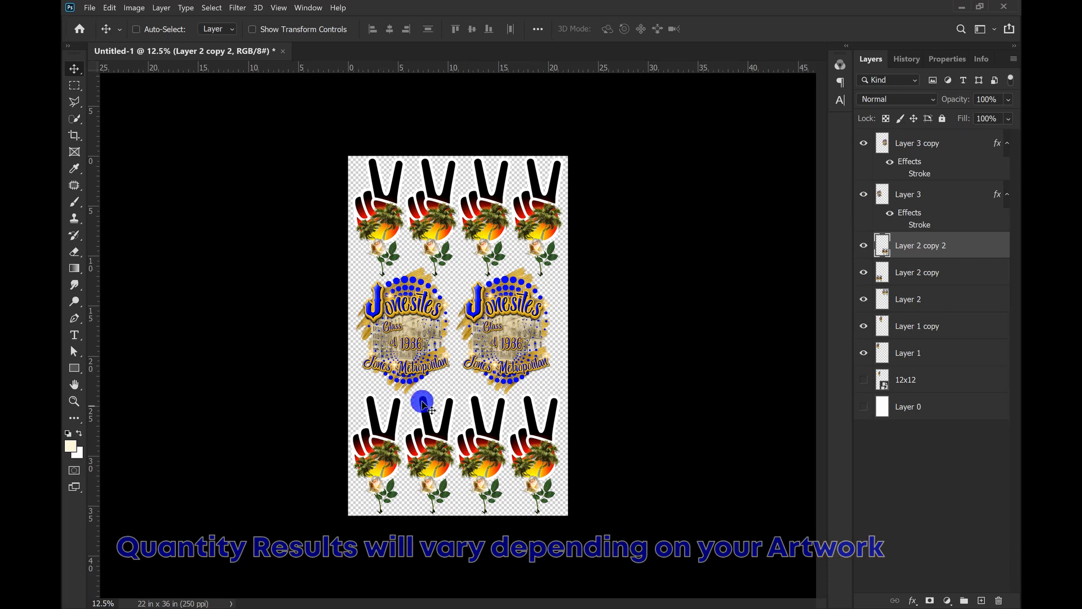
- Check the arranged designs against the white Layer 0 background, leaving that layer hidden to keep the sheet transparent
left_click(862, 409)
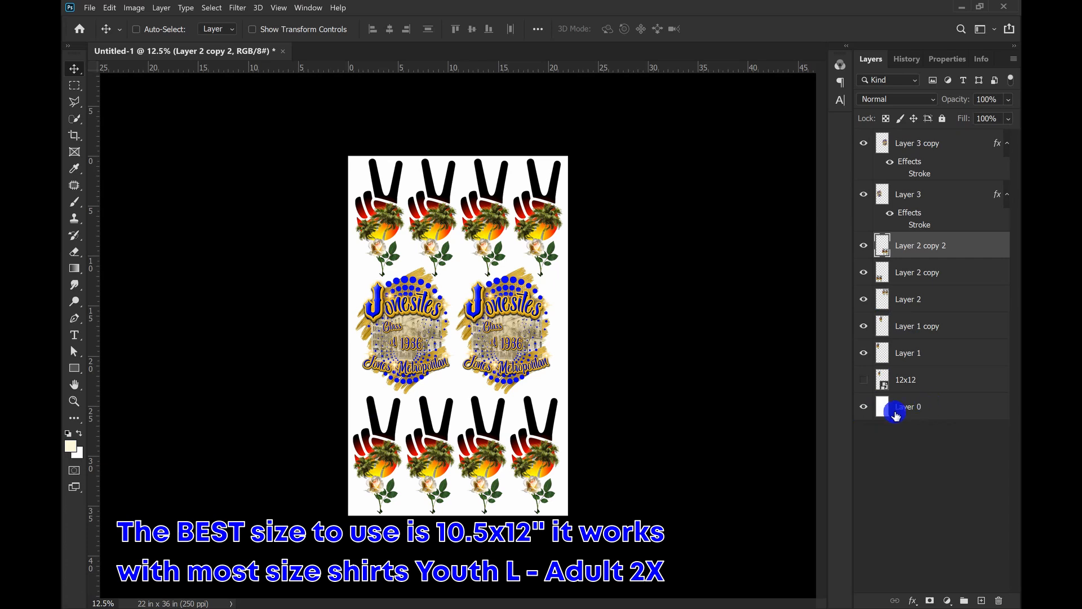
left_click(862, 409)
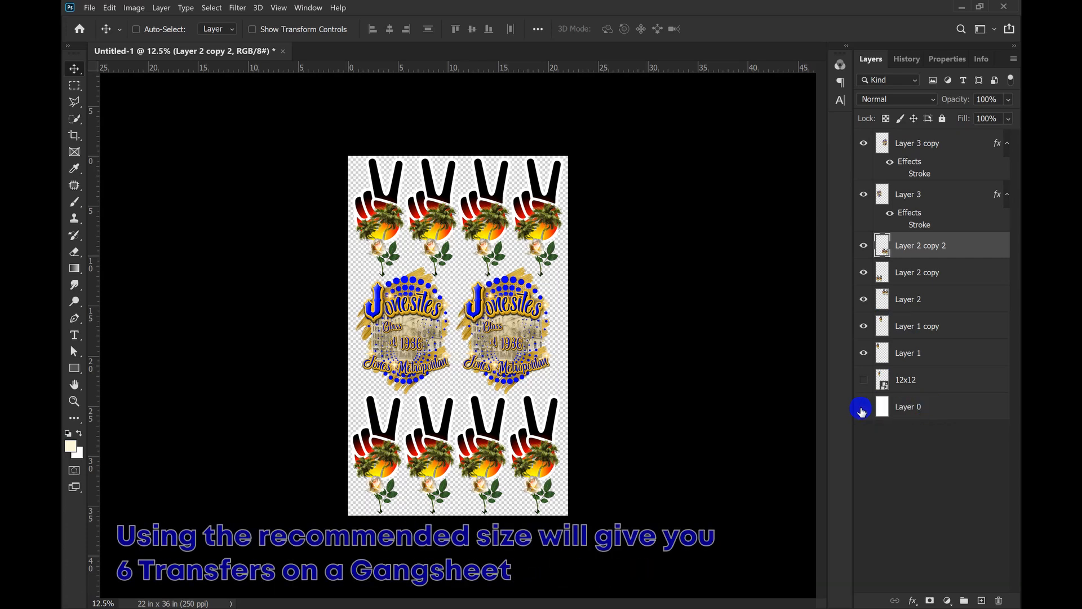
left_click(862, 410)
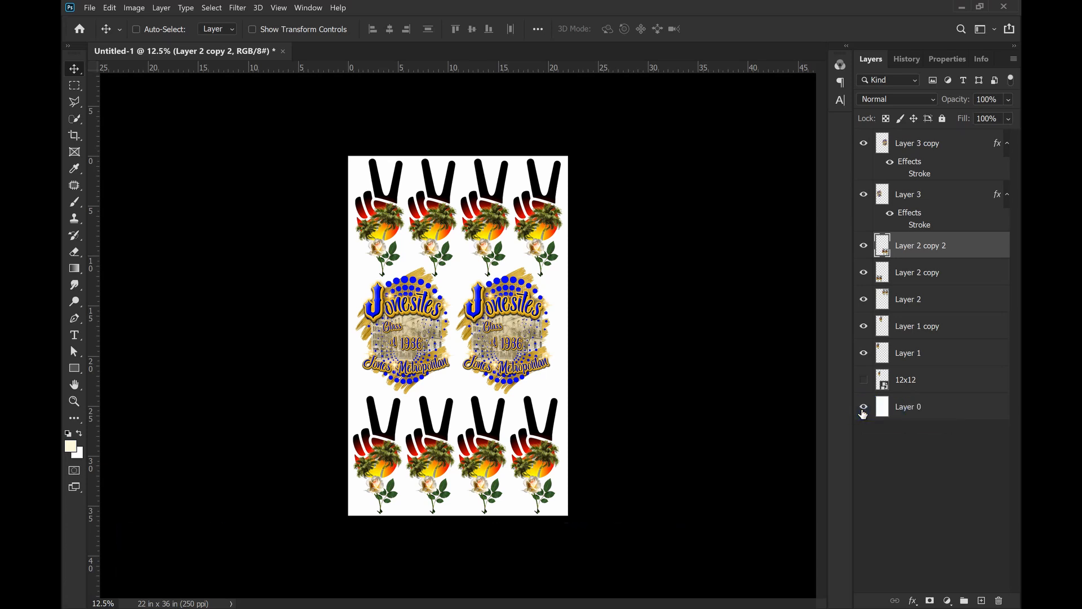
left_click(863, 411)
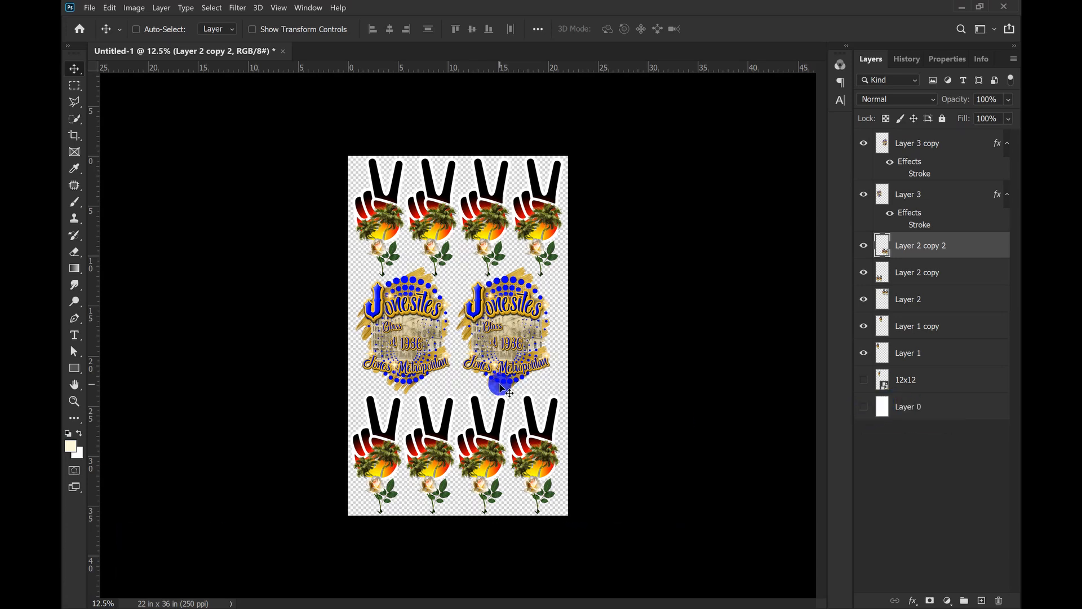
- Save the gang sheet in the Downloads folder as a PNG named test, using the large file size option
left_click(90, 8)
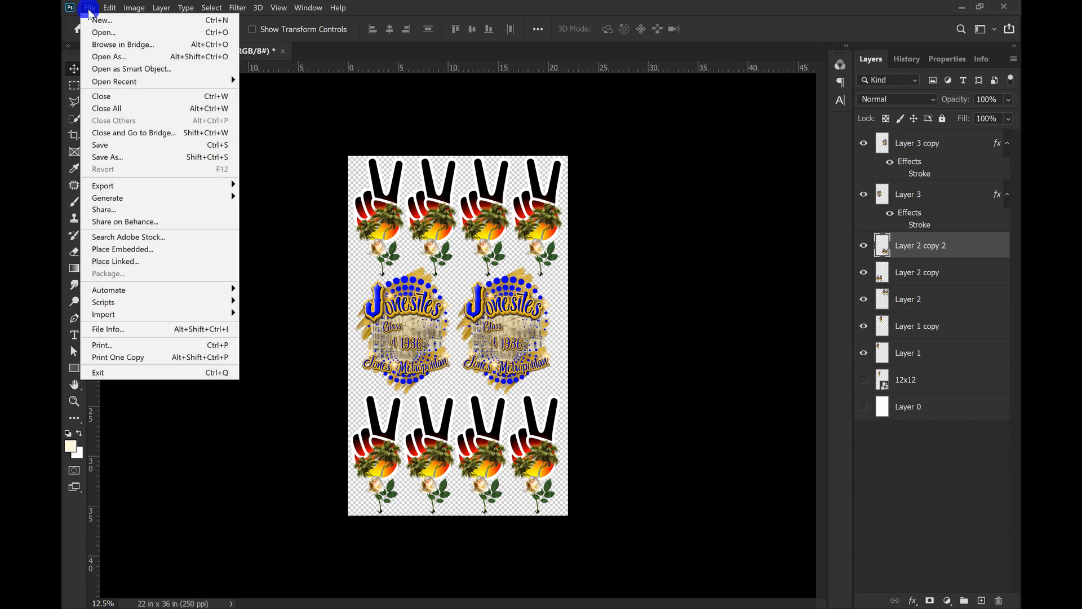
left_click(116, 157)
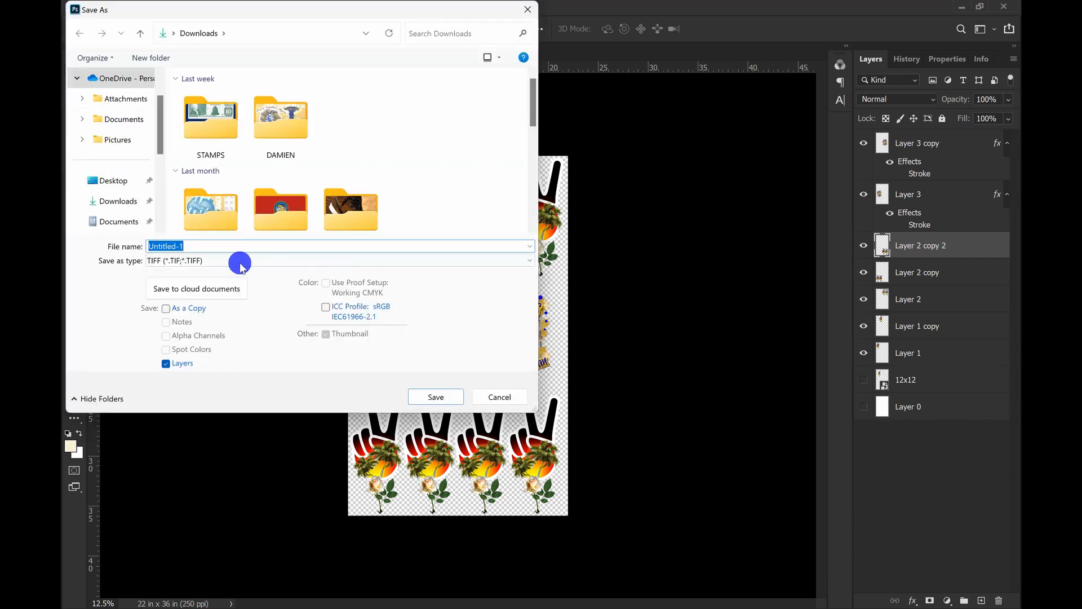
left_click(276, 260)
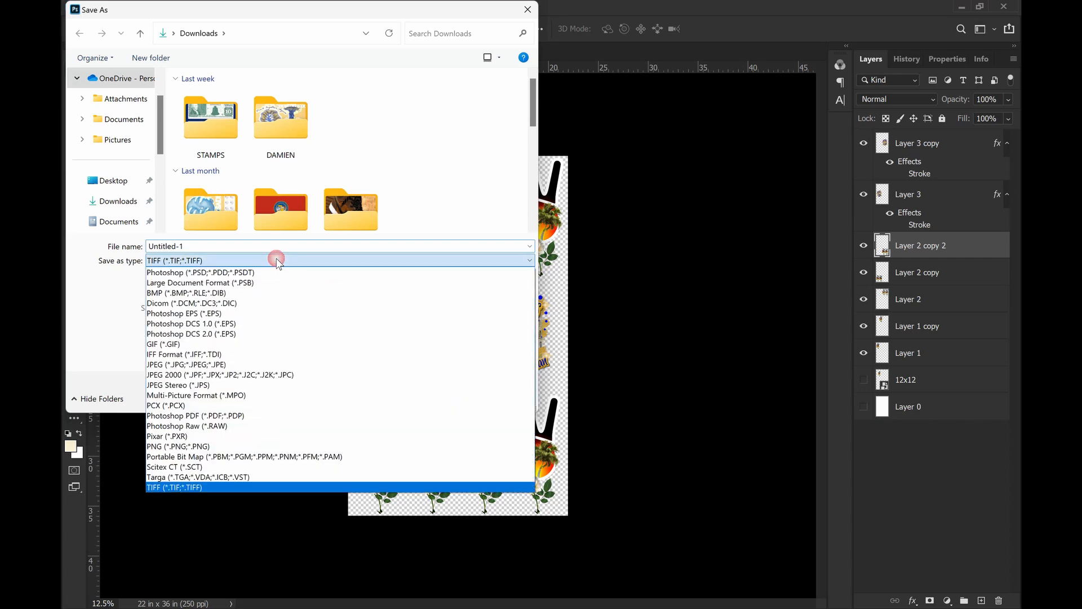
left_click(195, 446)
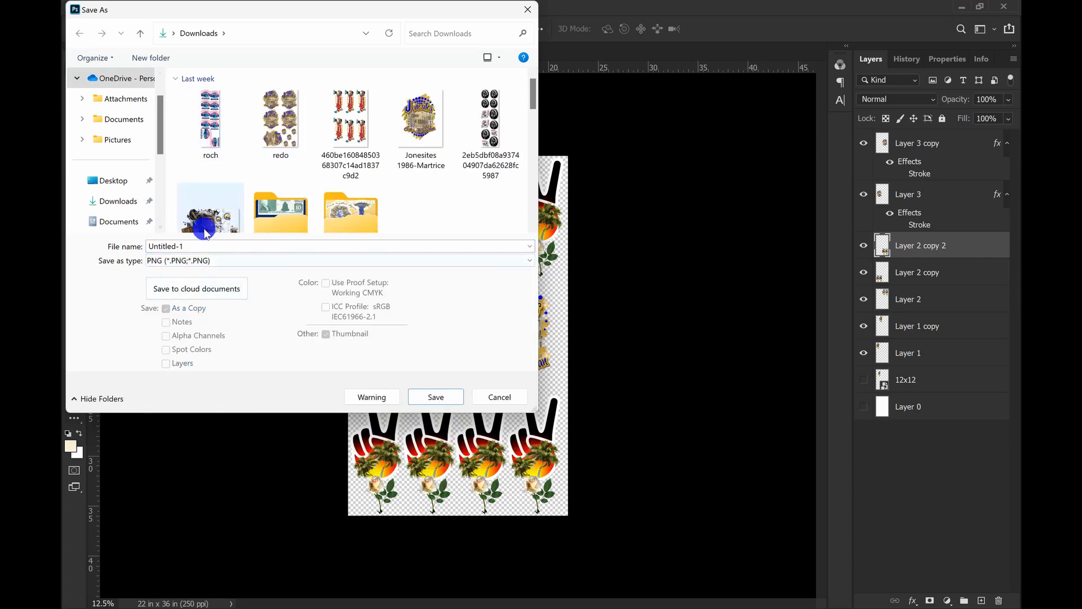
double_click(203, 247)
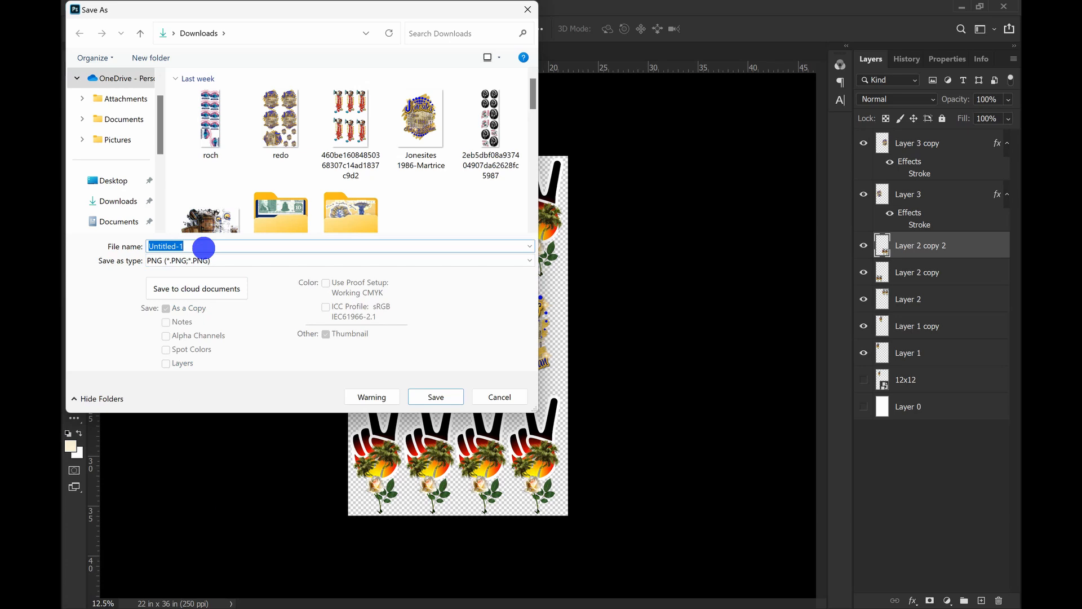
type("test")
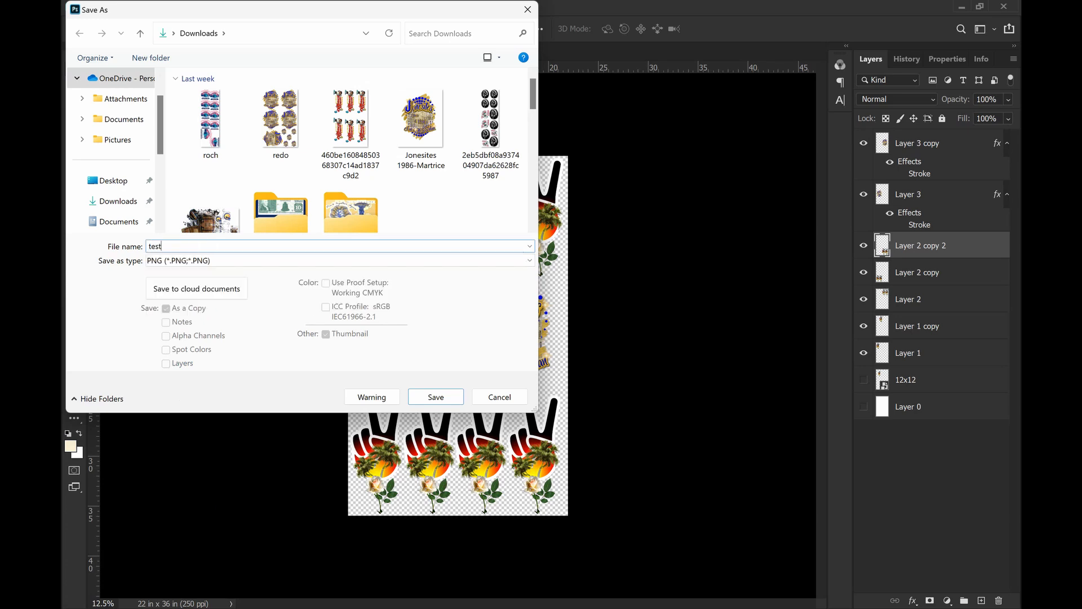
left_click(440, 399)
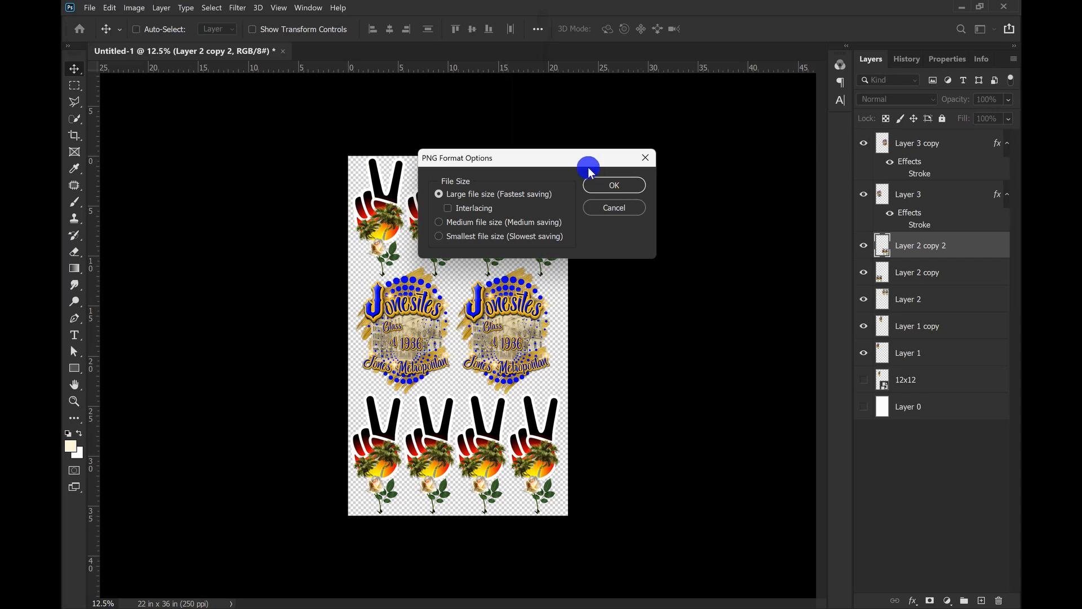
left_click(614, 185)
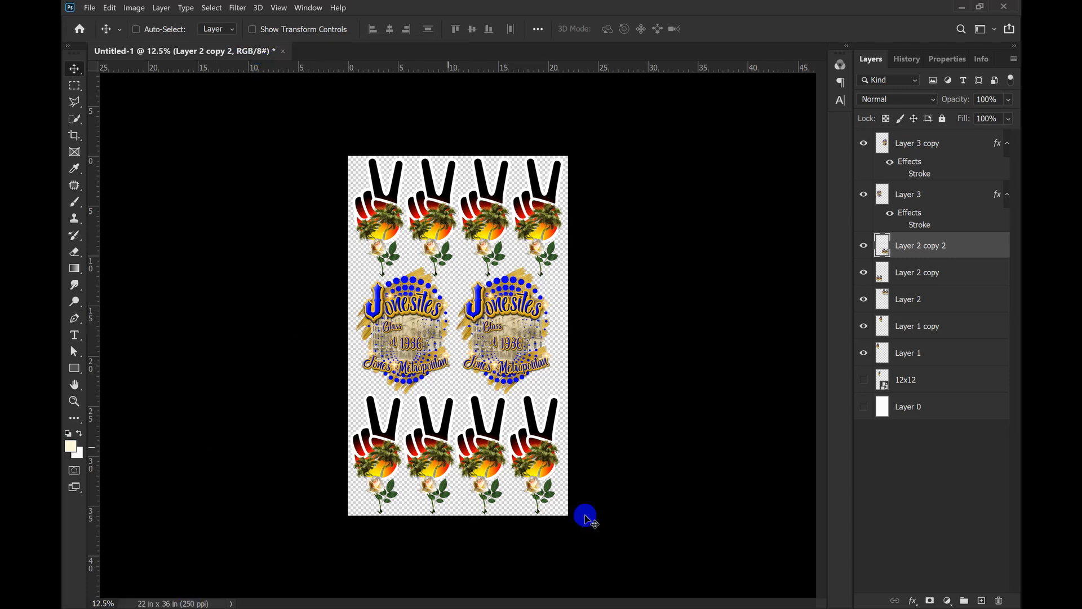
- Switch to File Explorer and open the saved test image from Downloads to inspect the finished gang sheet
left_click(597, 608)
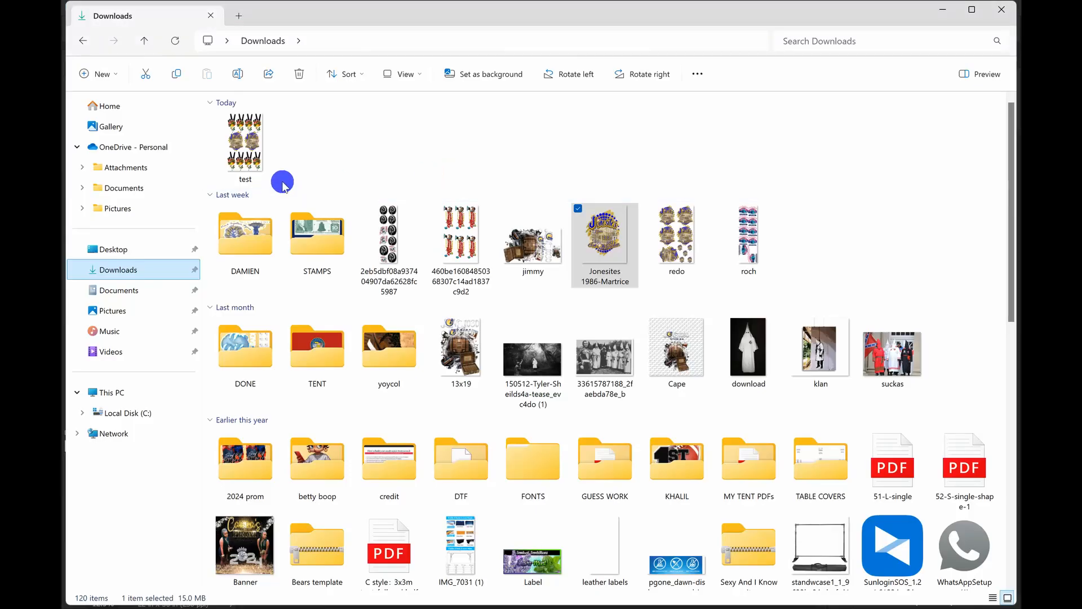
left_click(252, 138)
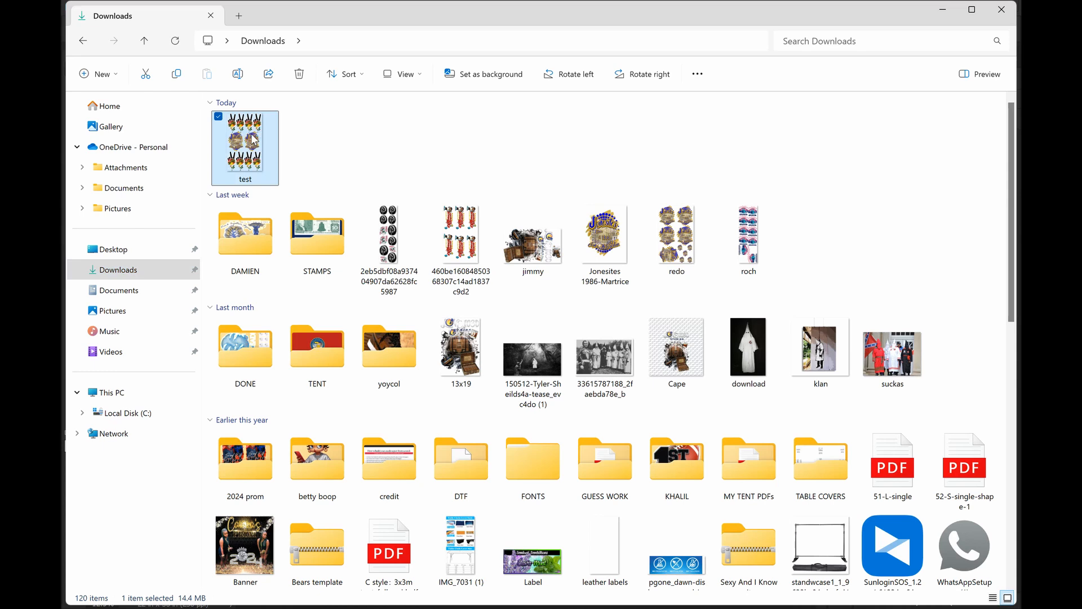
double_click(253, 139)
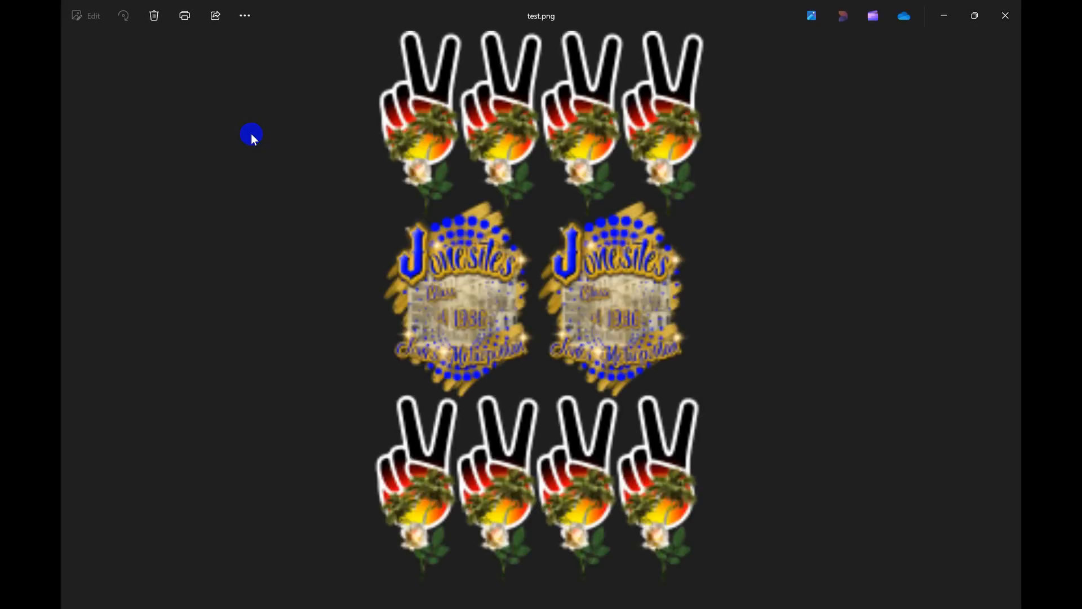